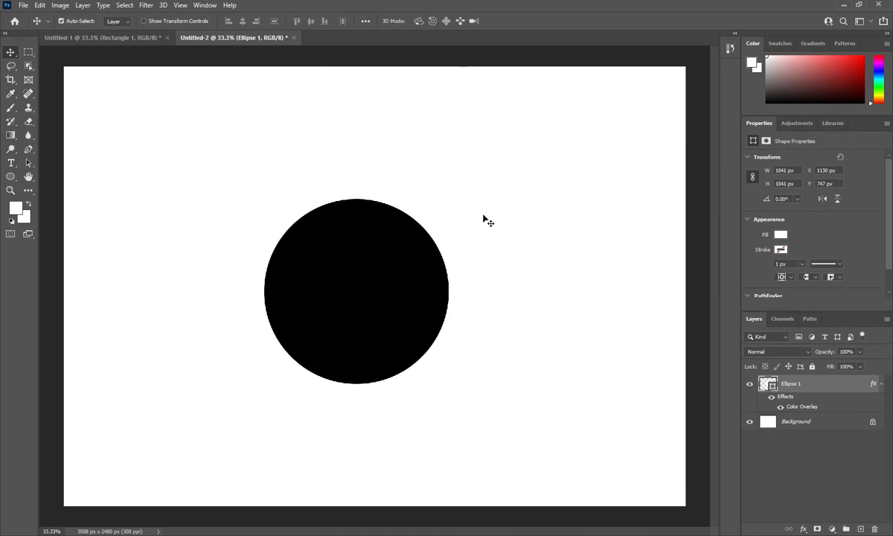
Duplicate the Ellipse 1 layer and shrink the copy around its centre to about 795 × 783 px.
right_click(21, 178)
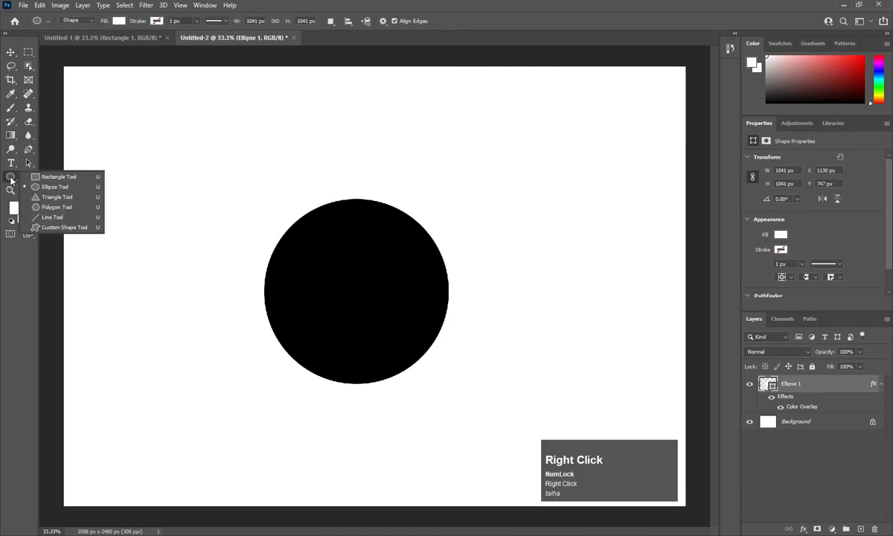
left_click(60, 187)
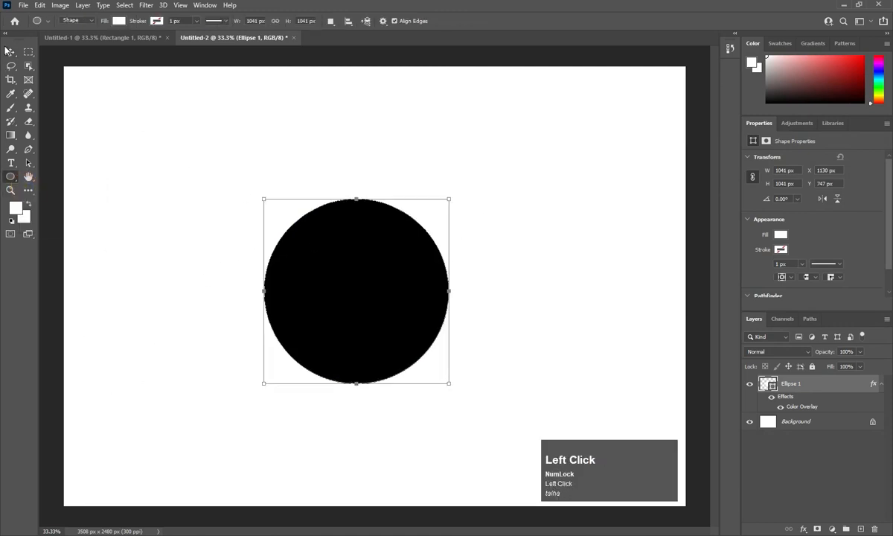
left_click(9, 51)
left_click(146, 137)
left_click(10, 176)
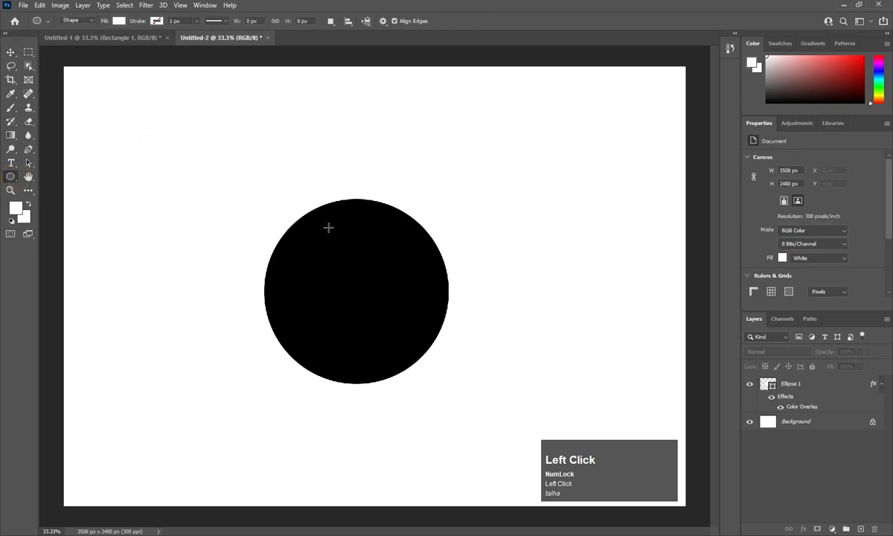
left_click(774, 383)
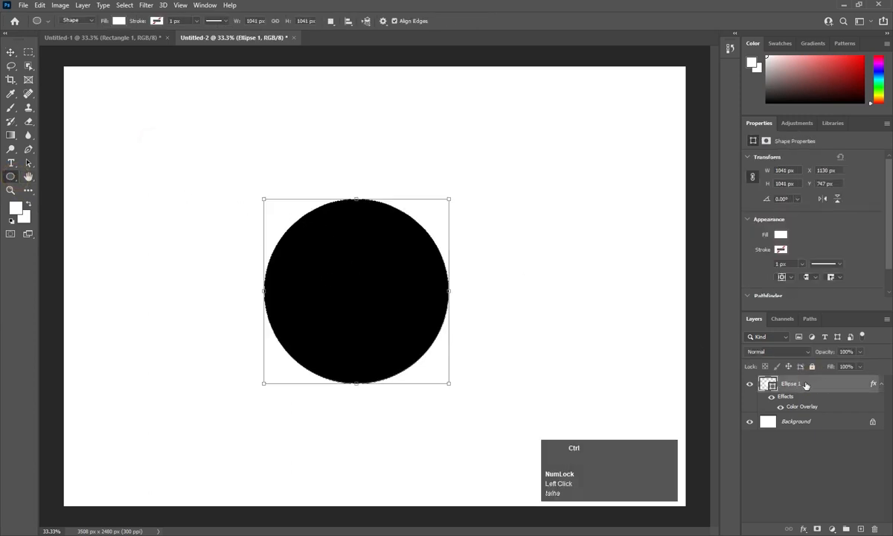
key("ctrl+j")
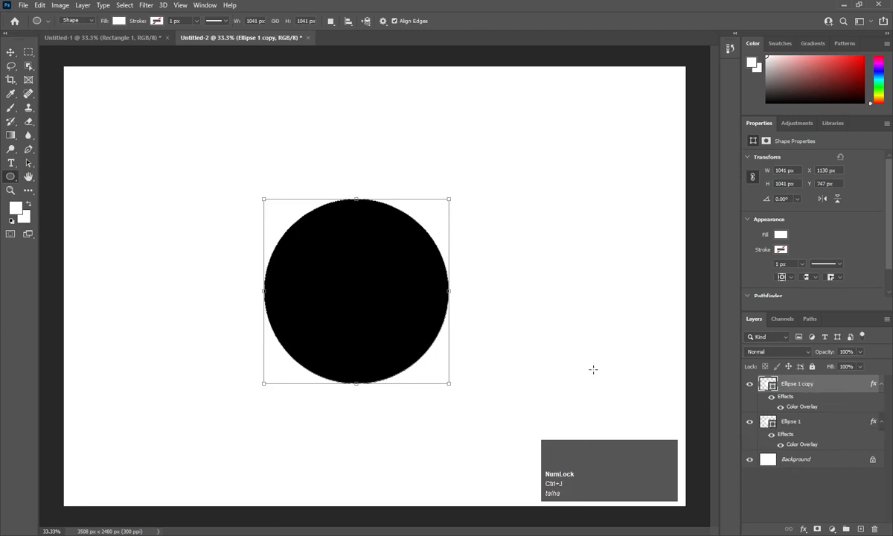
key("alt")
left_click_drag(448, 383, 427, 362)
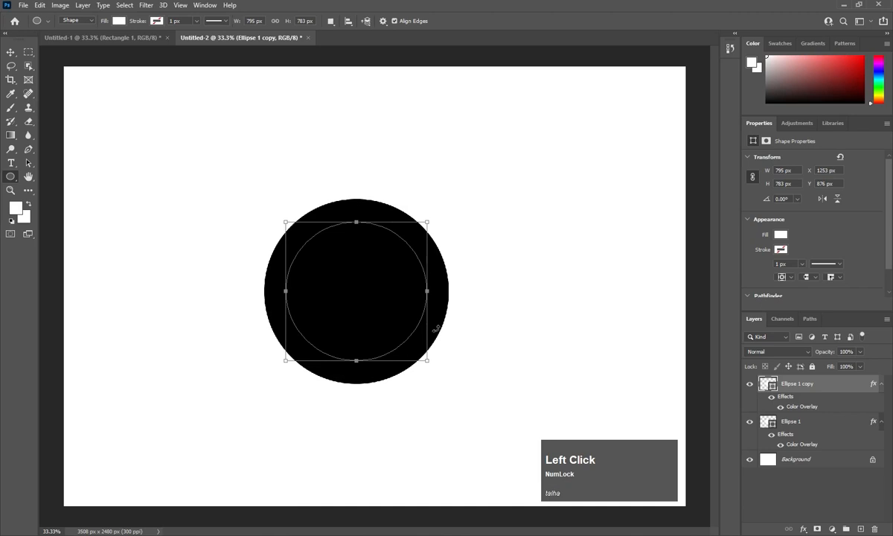
Load the outline of the Ellipse 1 copy layer as a selection and rasterize the Ellipse 1 layer.
left_click(10, 52)
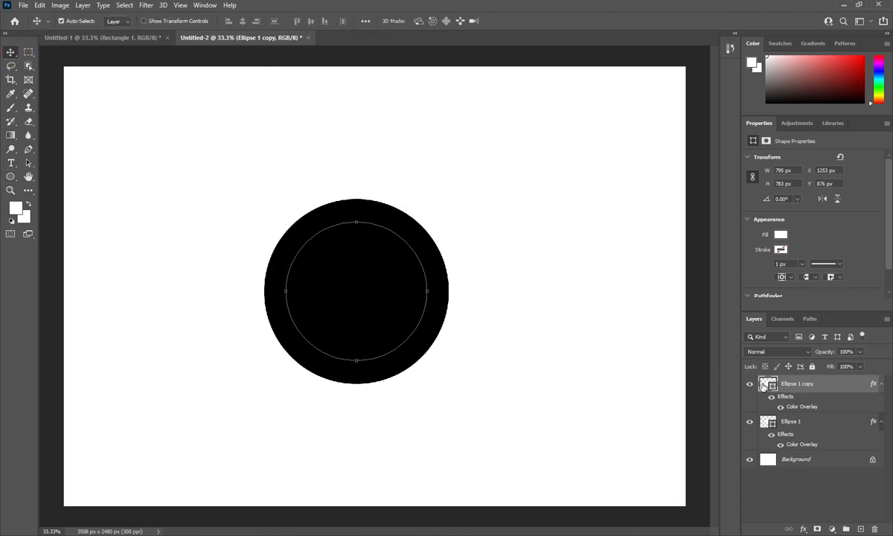
left_click(763, 386, "ctrl")
left_click(763, 385, "ctrl")
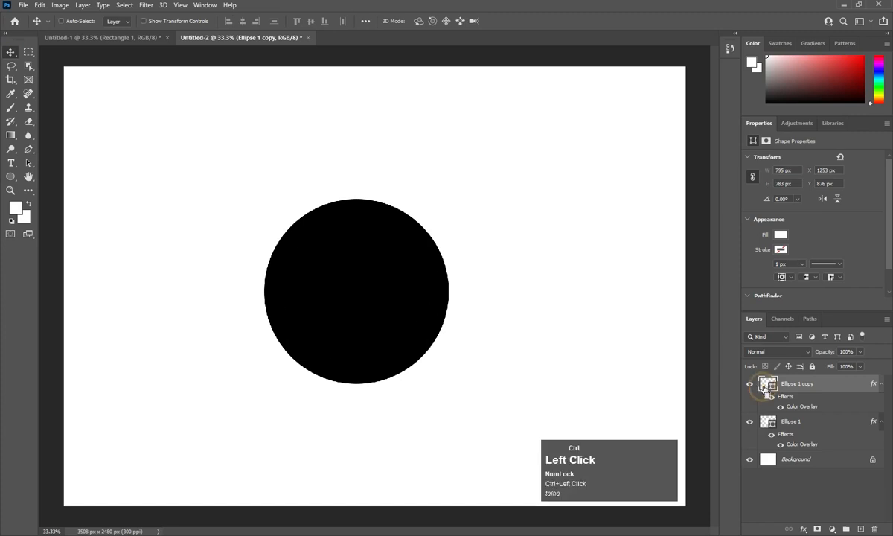
right_click(753, 421)
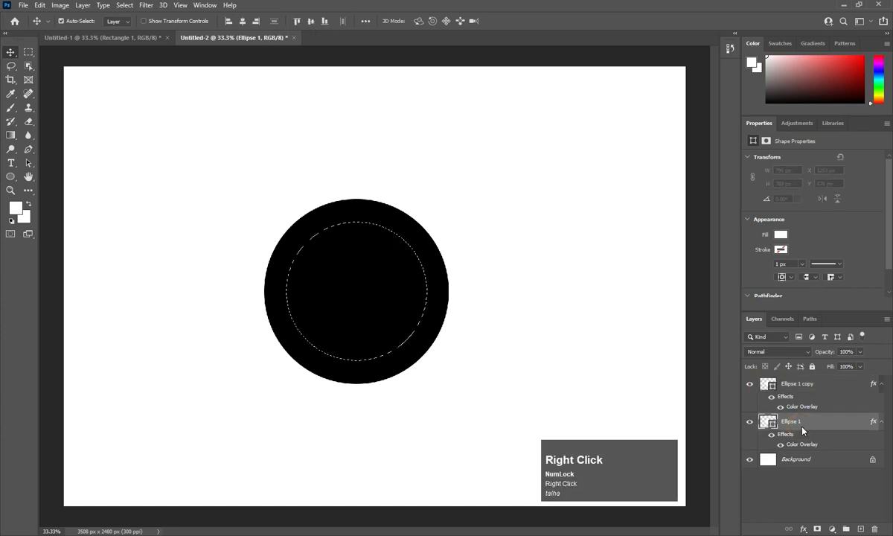
left_click(696, 251)
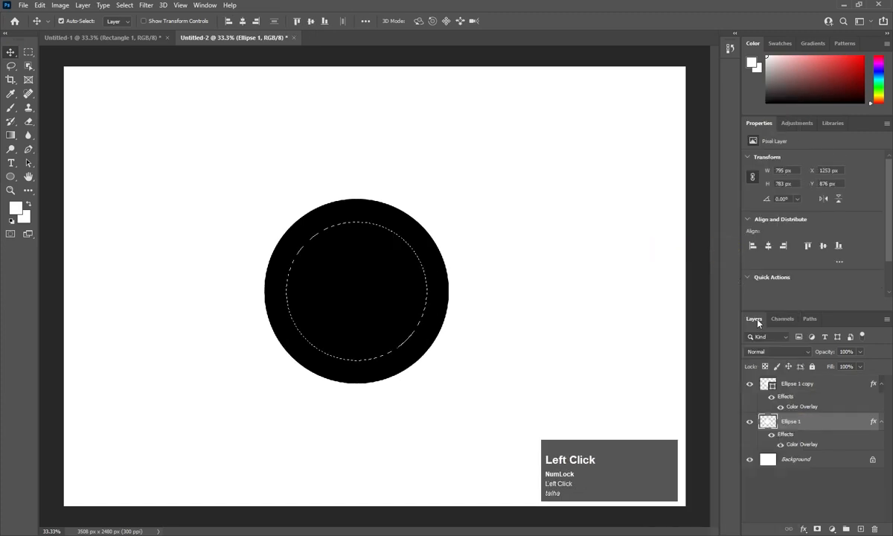
Clear the selected inner circle from the Ellipse 1 layer and deselect.
left_click(780, 407)
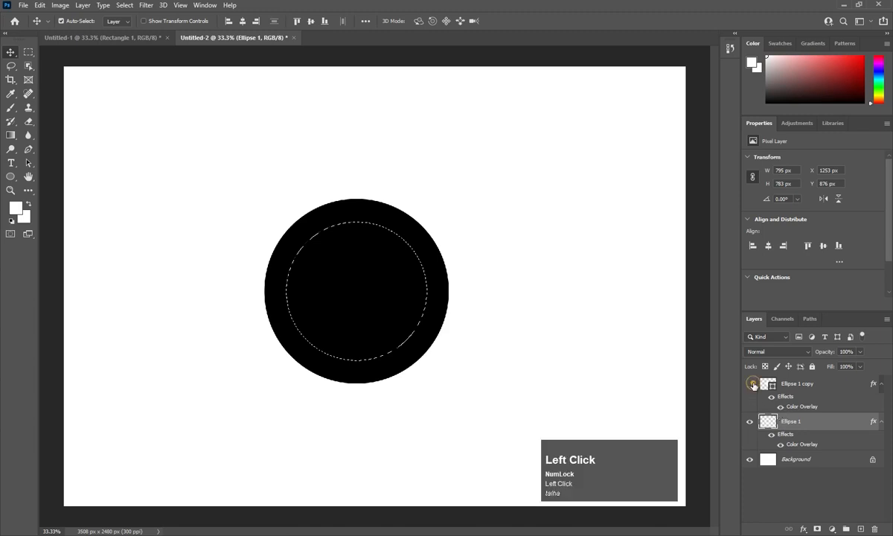
left_click(780, 407)
key("ctrl+d")
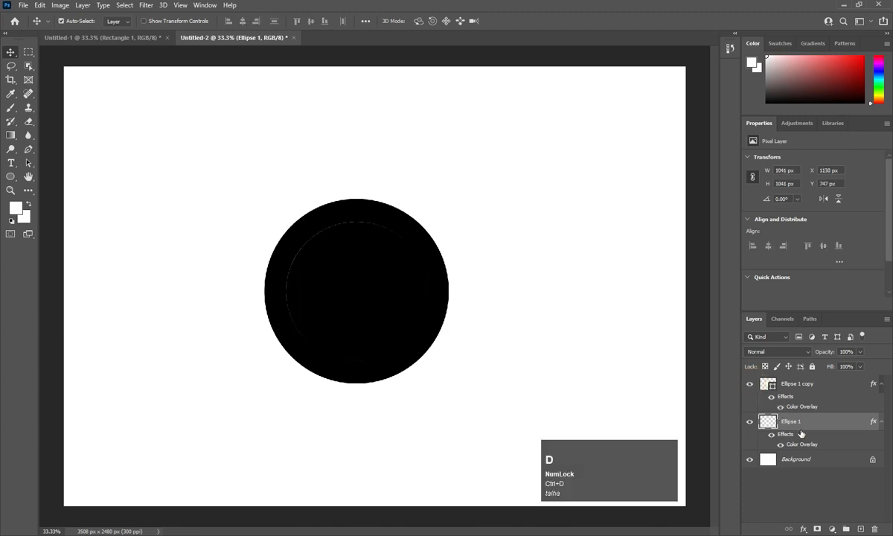
Delete the Ellipse 1 copy layer.
left_click(818, 388)
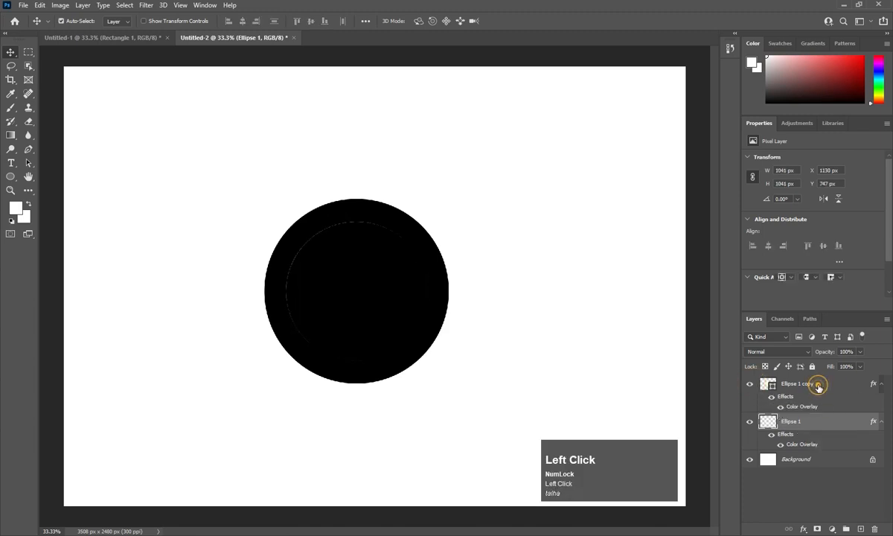
left_click(876, 528)
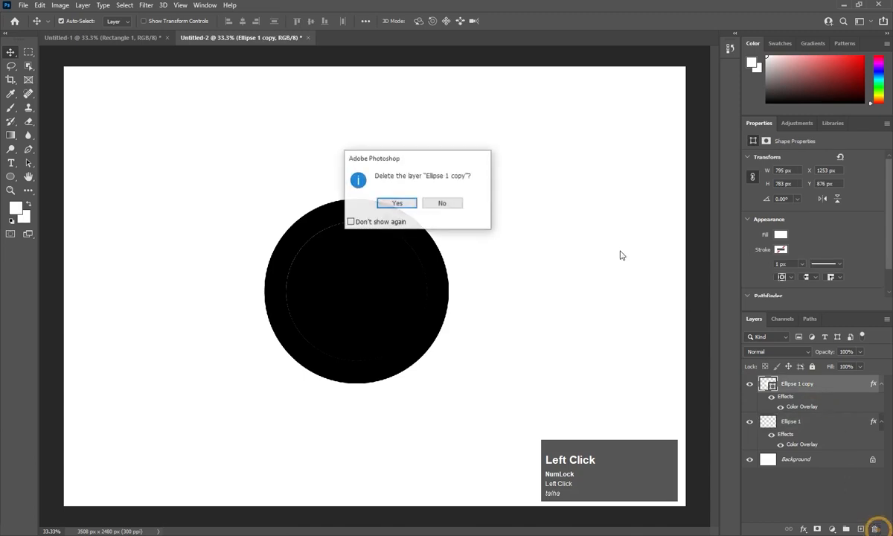
left_click(396, 201)
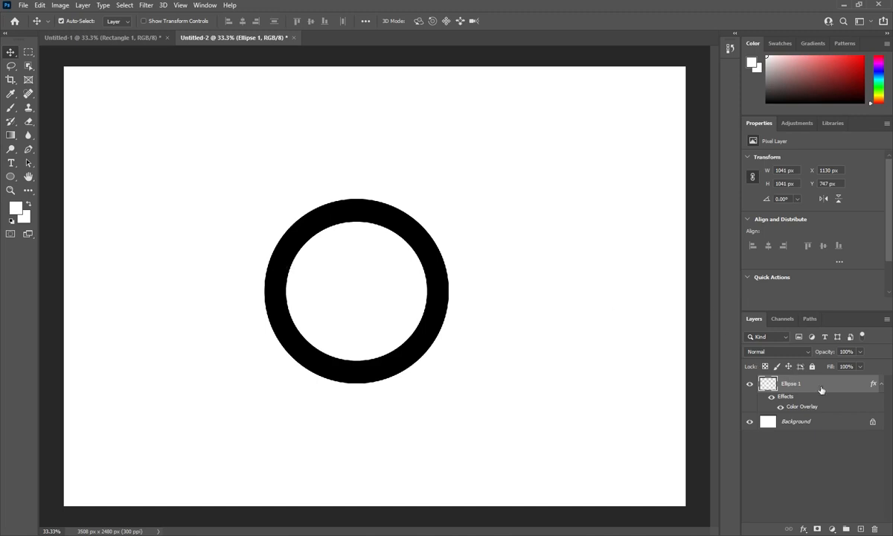
Turn off the ring's Color Overlay and enable a Gradient Overlay in its layer style.
right_click(821, 390)
left_click(750, 103)
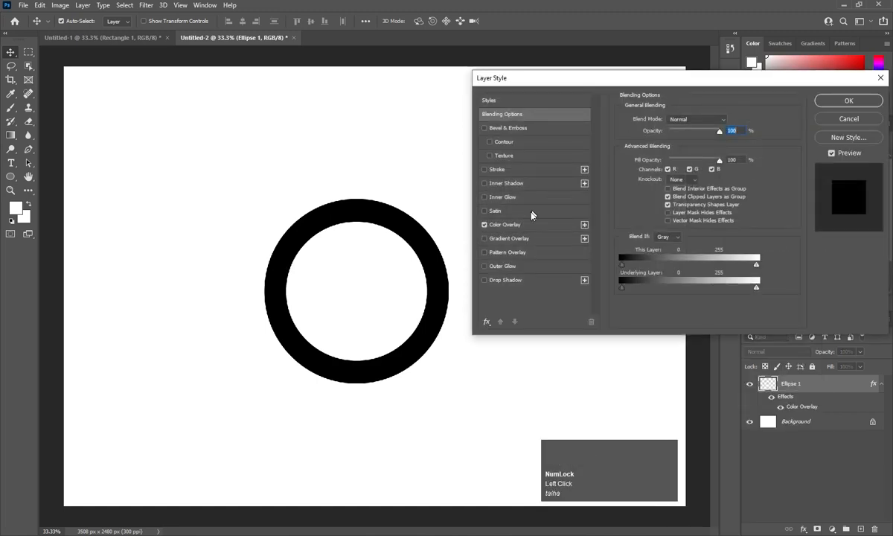
left_click(485, 224)
left_click(484, 239)
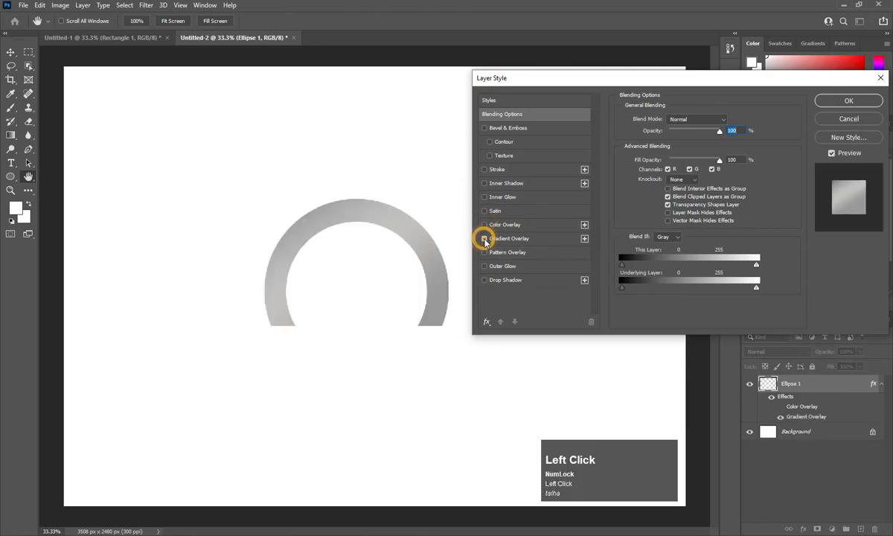
left_click(509, 239)
Slightly darken the grey of the overlay gradient's stop at 0% and check the colour of the 37% stop.
left_click(672, 145)
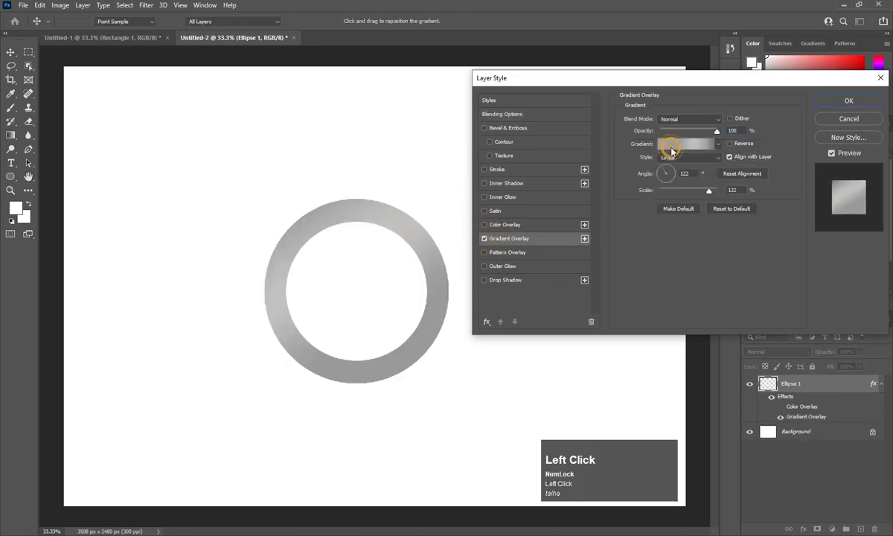
left_click(618, 304)
left_click(666, 348)
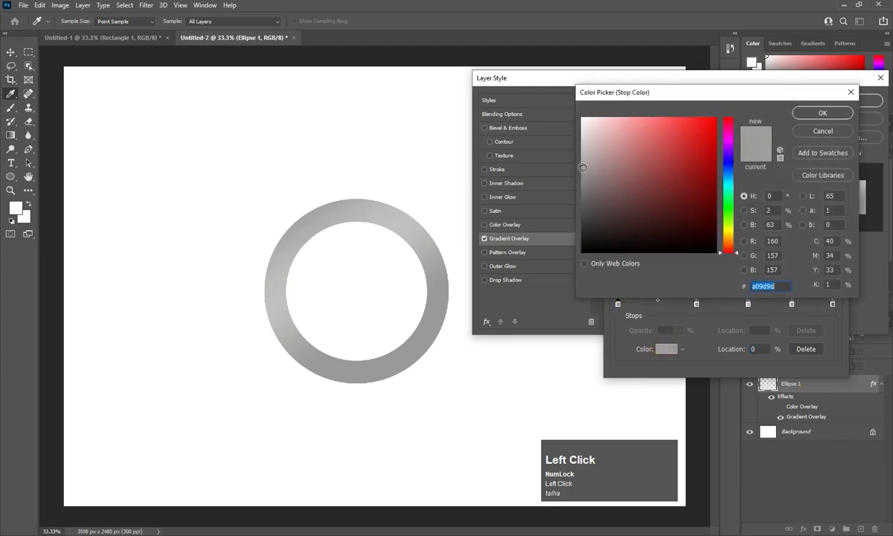
left_click_drag(582, 167, 582, 169)
left_click(807, 113)
left_click(697, 303)
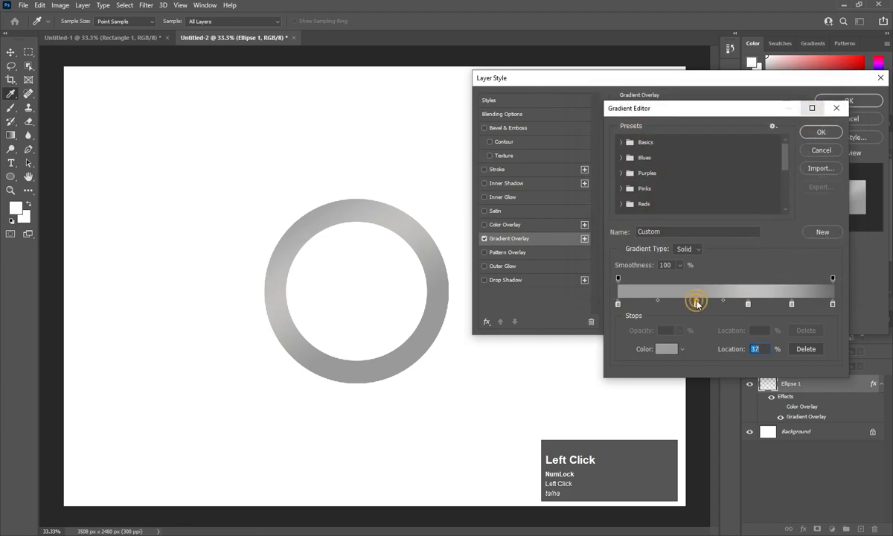
left_click(665, 348)
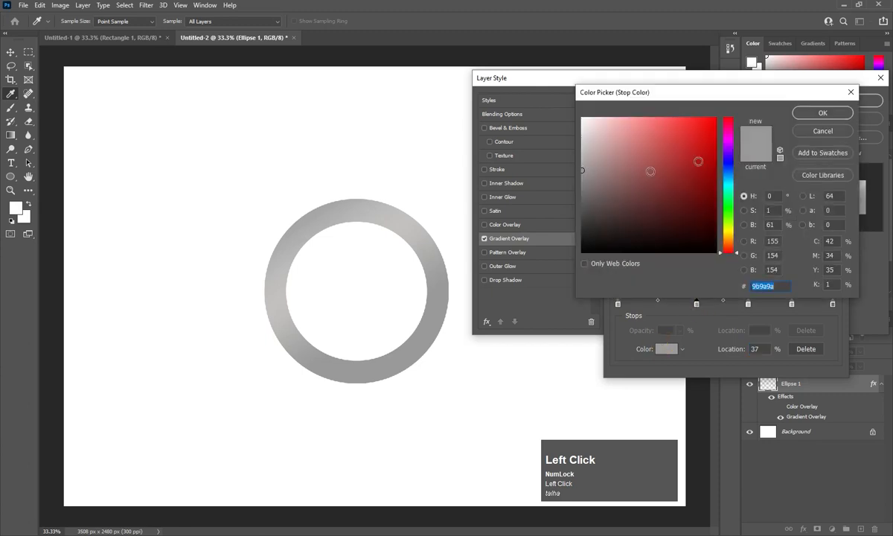
left_click(799, 113)
Set the gradient's colour stop at 61% to light grey c8c7c7 and accept the edited gradient.
left_click(747, 304)
left_click(665, 347)
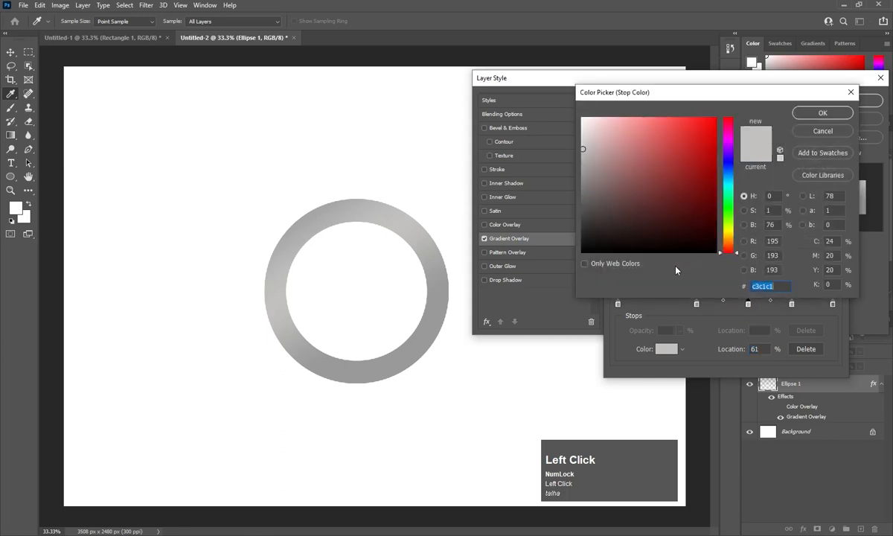
left_click(582, 146)
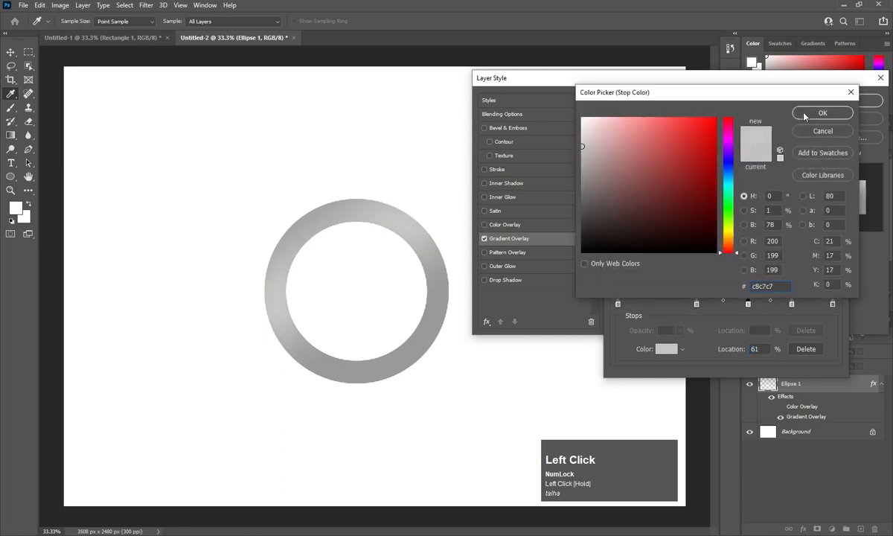
left_click(804, 113)
left_click(833, 303)
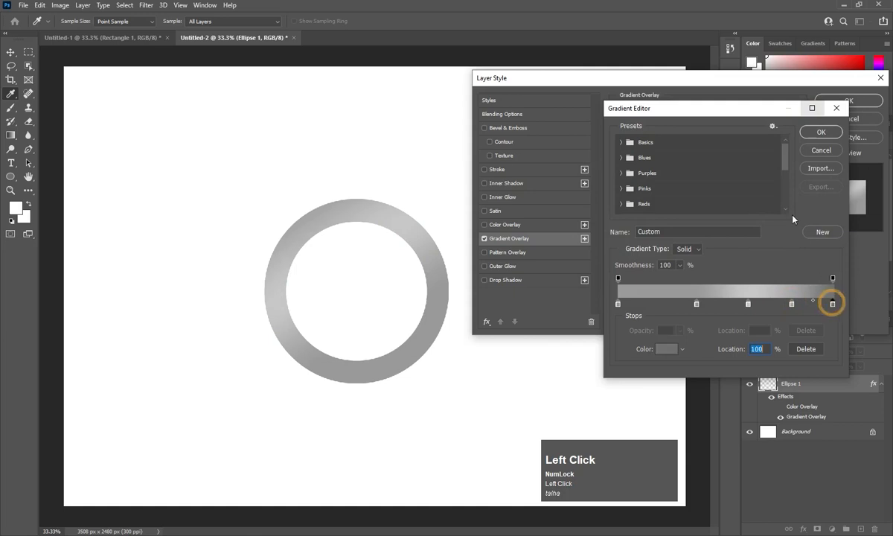
left_click(818, 132)
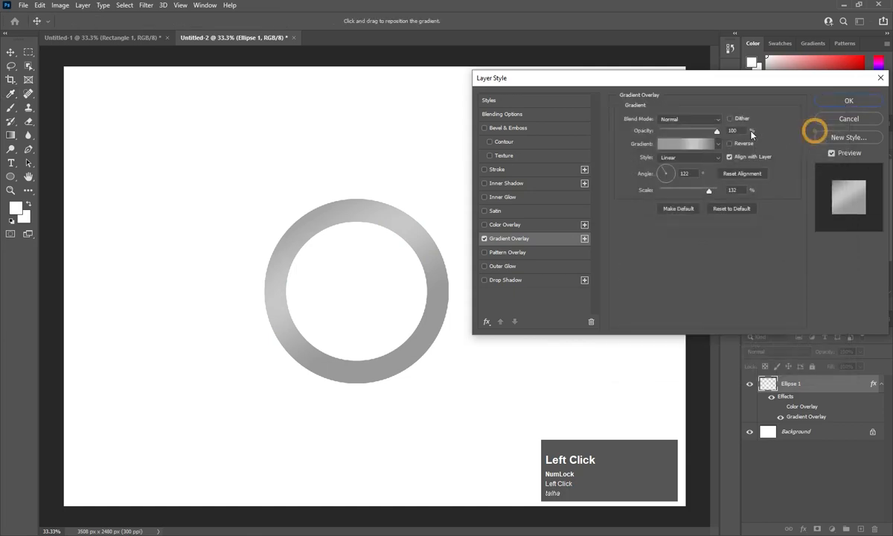
Enable Bevel & Emboss on the ring, try the Emboss style and settle on Inner Bevel.
left_click(485, 128)
left_click(498, 128)
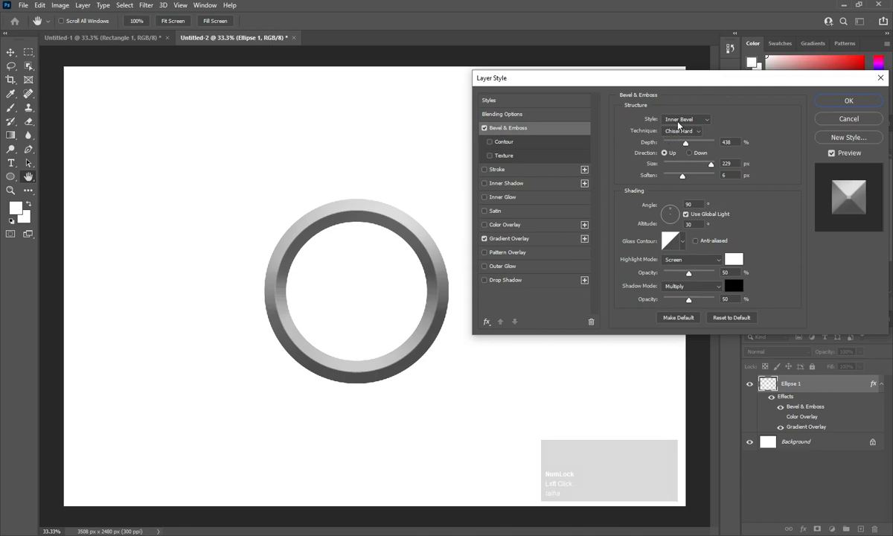
left_click(678, 121)
left_click(688, 132)
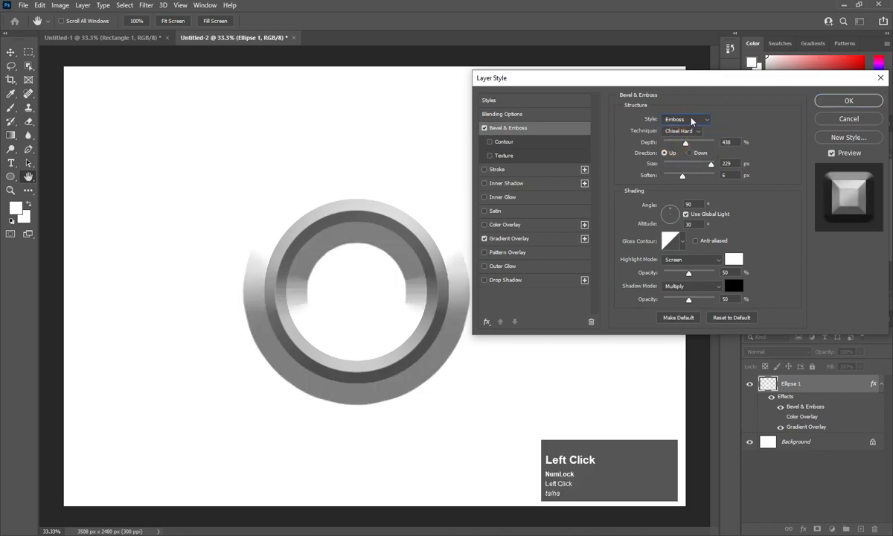
left_click(687, 119)
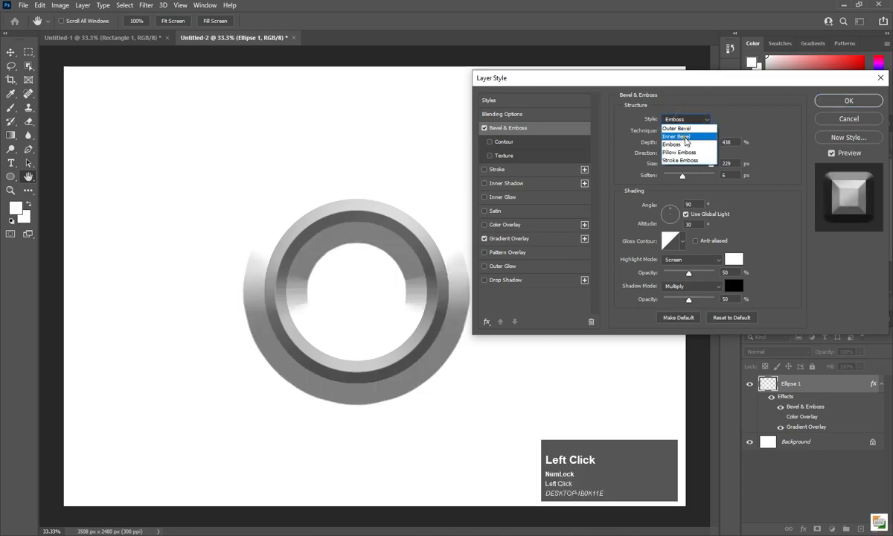
left_click(688, 137)
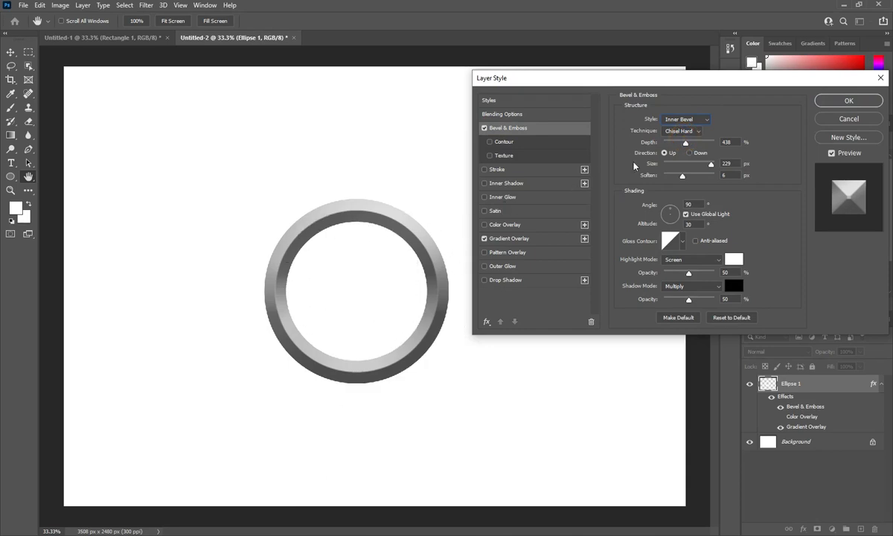
Set the bevel's depth to 450% and its size to 250 px.
left_click_drag(685, 143, 720, 145)
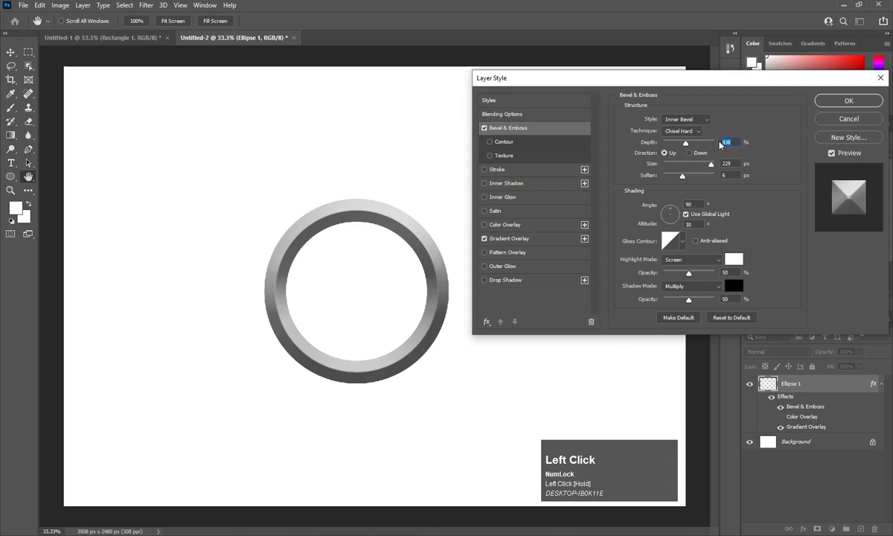
type("450")
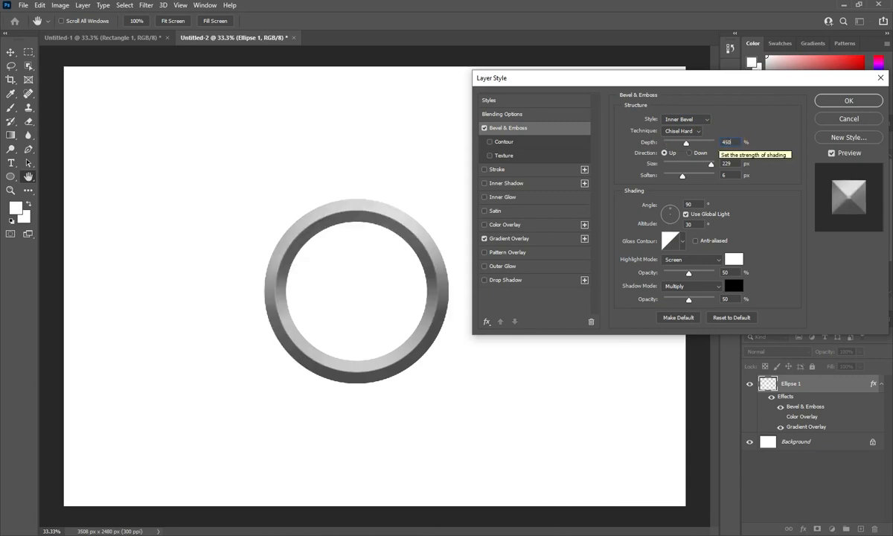
mouse_move(710, 163)
left_mouse_down()
mouse_move(674, 169)
mouse_move(714, 178)
left_mouse_up()
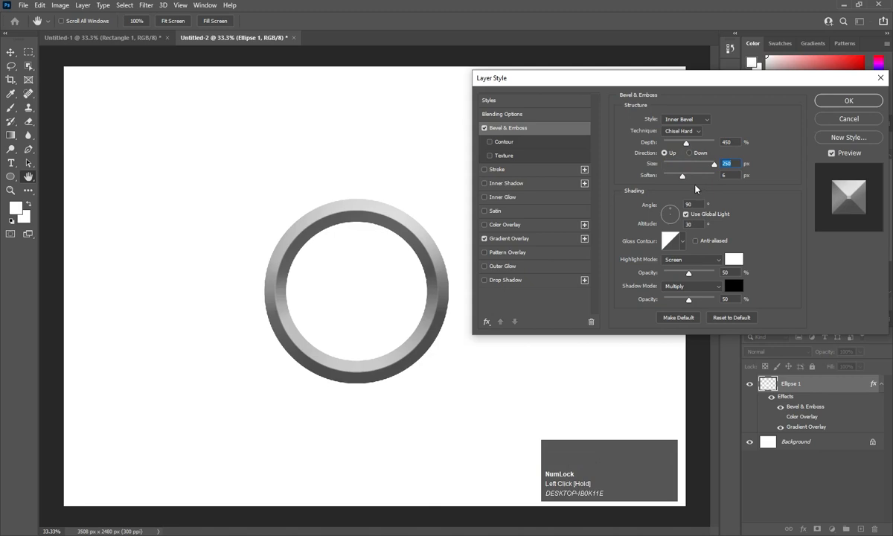
Reduce the bevel's Soften value to about 4 px and apply the layer style to the ring.
left_click(674, 176)
left_click_drag(686, 179, 691, 177)
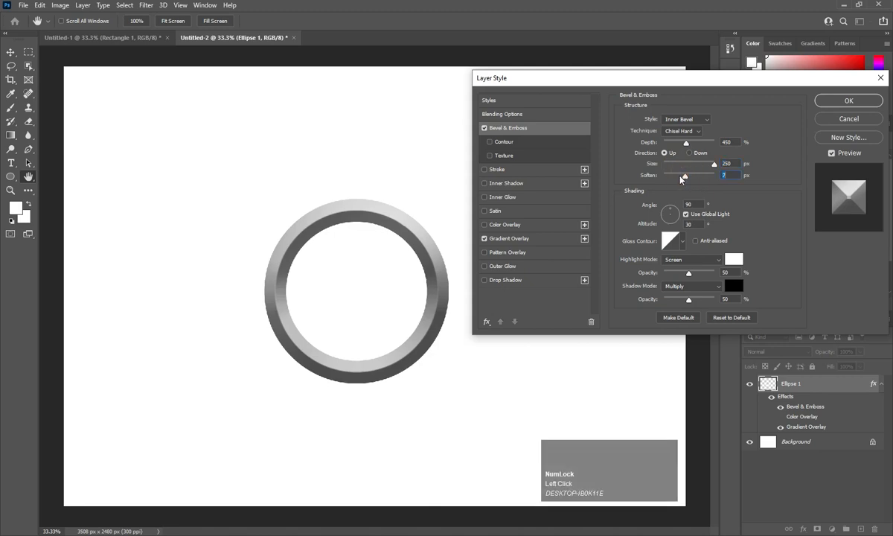
left_click(677, 176)
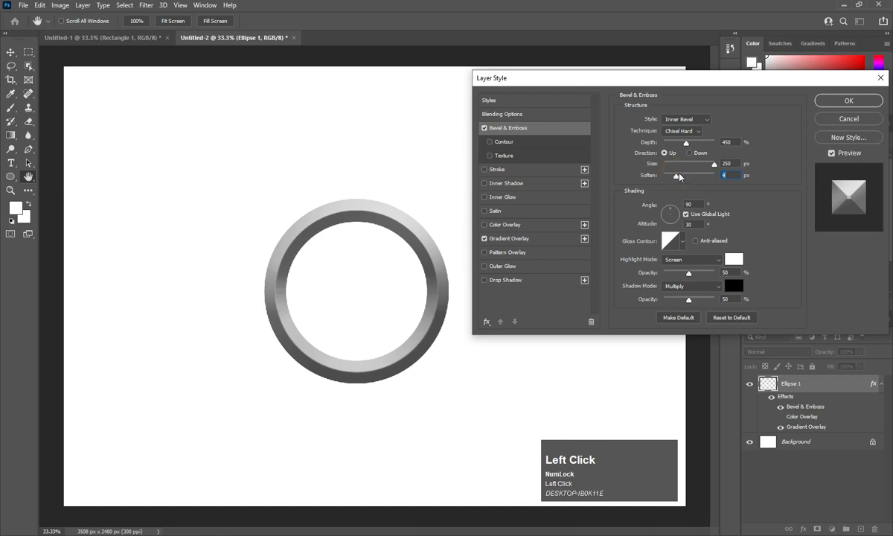
left_click_drag(679, 177, 677, 207)
left_click(847, 99)
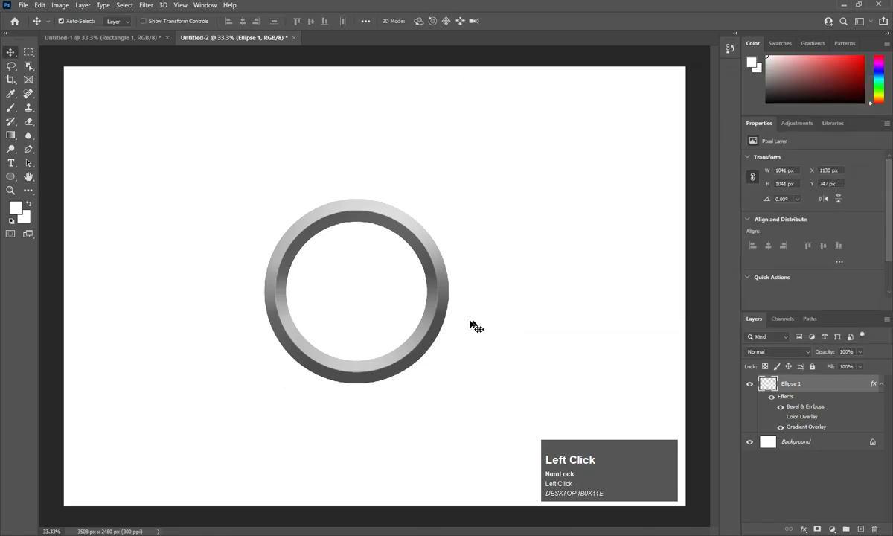
Move the metallic ring to the upper-left part of the canvas and place a duplicate overlapping its right side.
left_click_drag(421, 336, 268, 305)
left_click_drag(375, 154, 175, 346)
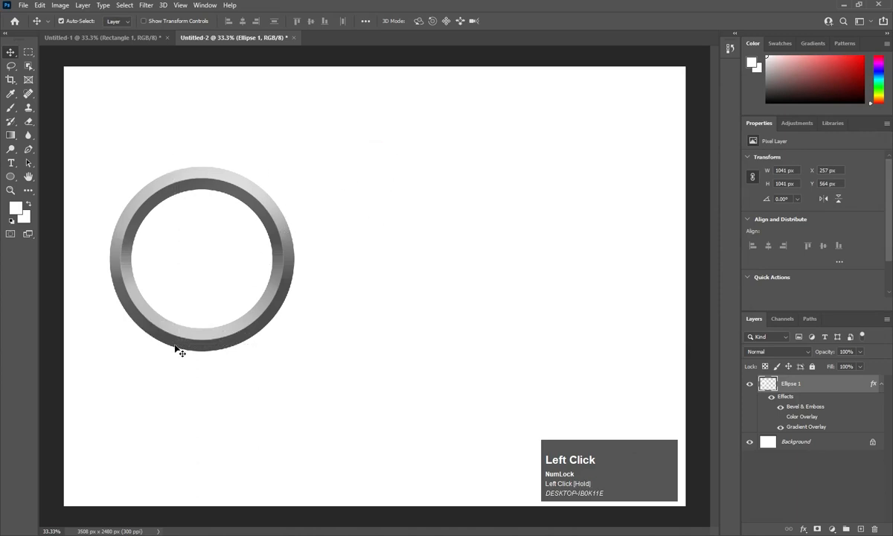
key("ctrl")
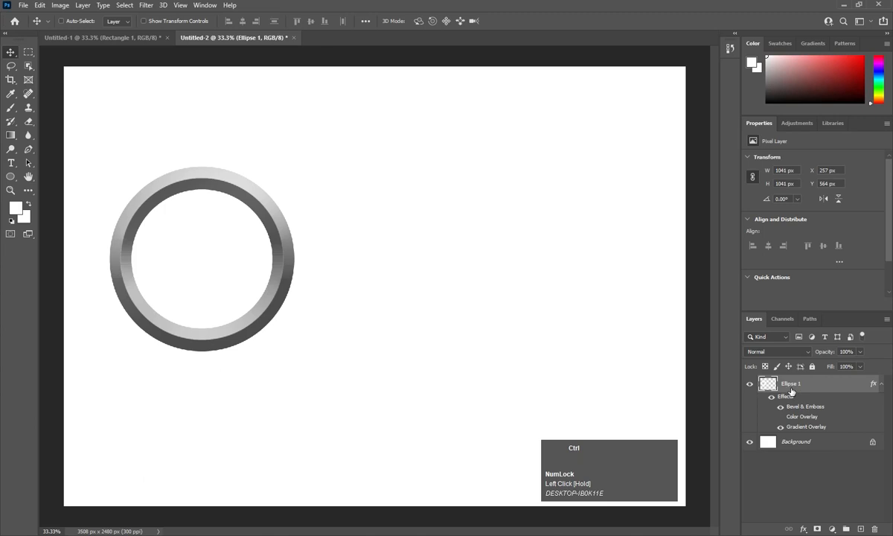
key("ctrl+j")
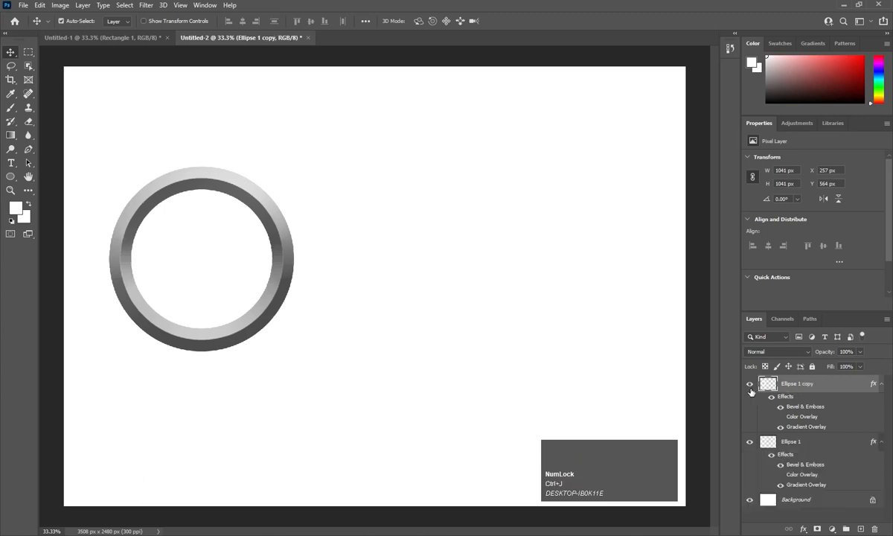
left_click_drag(291, 285, 415, 295)
Duplicate both rings and shift the two copies horizontally to the right to form a row of four interlocking rings.
left_click(790, 441, "ctrl")
key("ctrl+j")
key("shift+Right")
left_click_drag(409, 293, 631, 293)
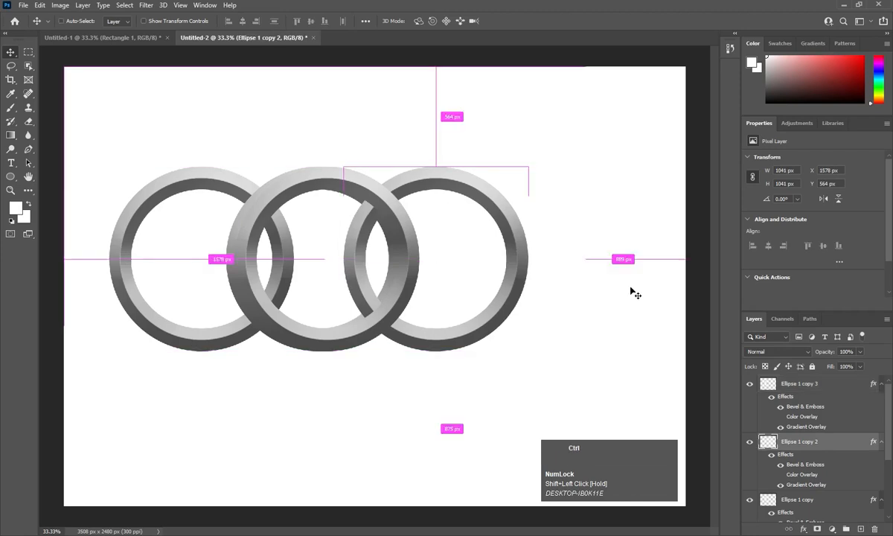
key("ctrl+z")
scroll(810, 386, "up", 1)
left_click(810, 386, "ctrl")
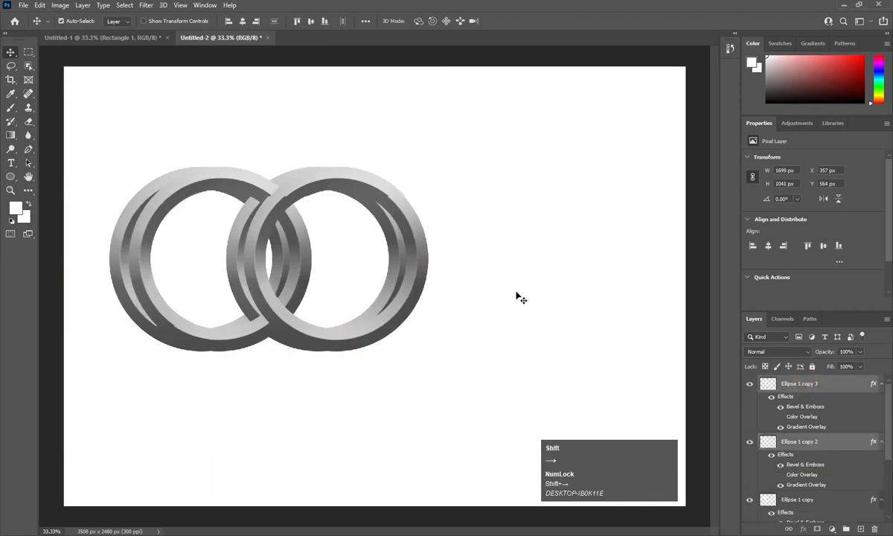
left_click_drag(270, 292, 475, 289)
Select all four rings and scale them down together toward the canvas's upper left.
left_click_drag(631, 400, 146, 185)
key("ctrl+t")
left_click_drag(644, 351, 415, 236)
key("Return")
Add the text "Audi" beneath the rings in Trebuchet MS Bold at 60 pt.
key("t")
left_click(185, 361)
type("Audi")
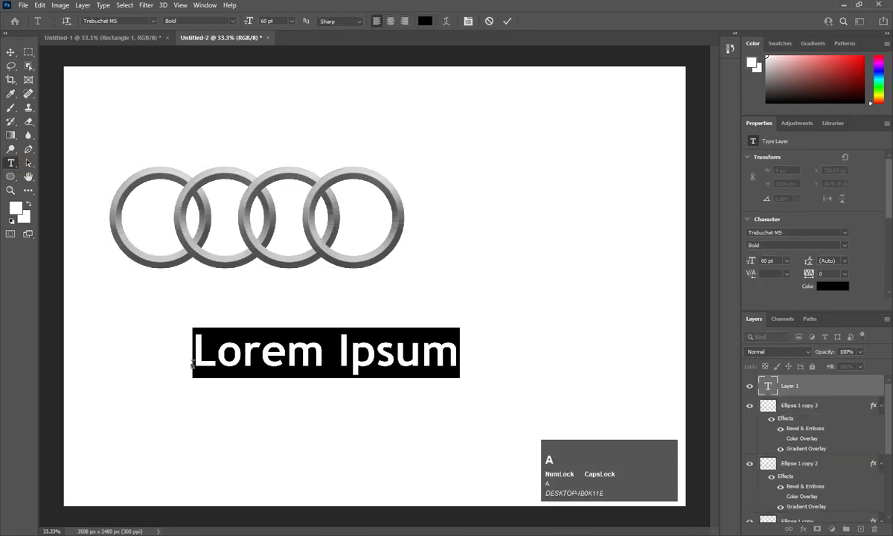
left_click(10, 52)
Apply a Color Overlay to the Audi text using the dark grey 5e5e5e sampled from the rightmost ring.
right_click(819, 387)
left_click(670, 61)
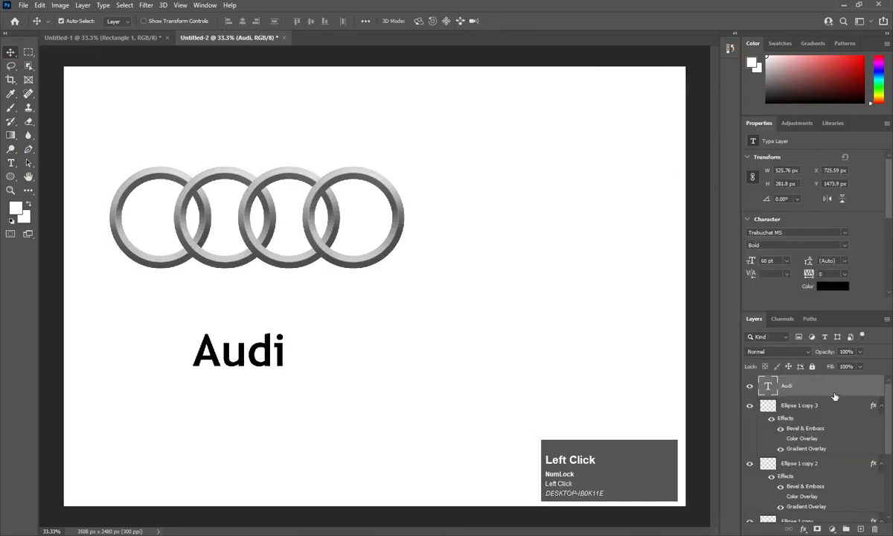
left_click(505, 224)
left_click(728, 122)
left_click(401, 203)
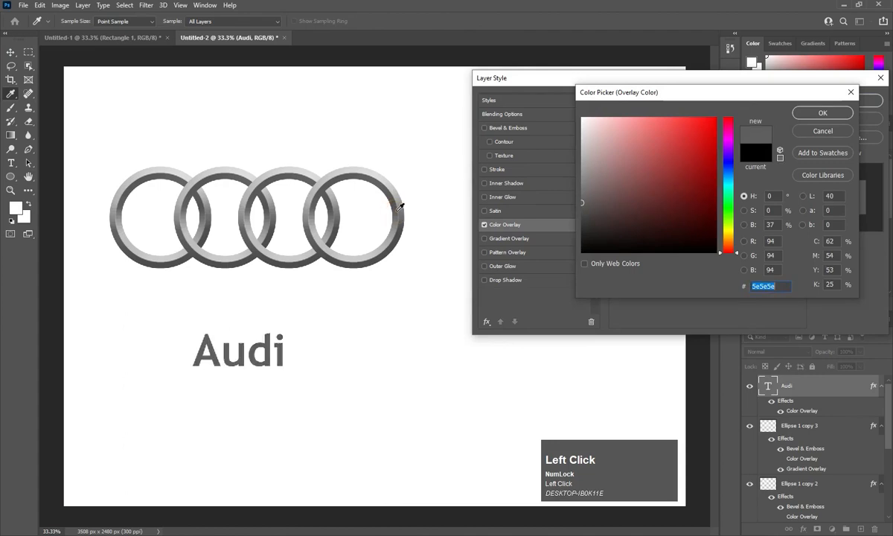
left_click(822, 112)
left_click(864, 100)
left_click_drag(204, 461, 221, 415)
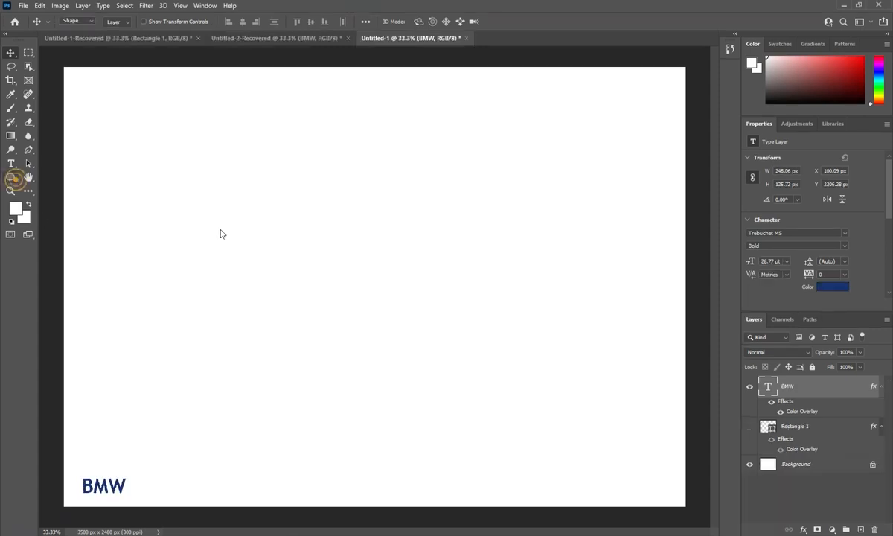
In the BMW document, draw a circle about 1203 px in diameter near the canvas centre with the Ellipse tool.
right_click(11, 176)
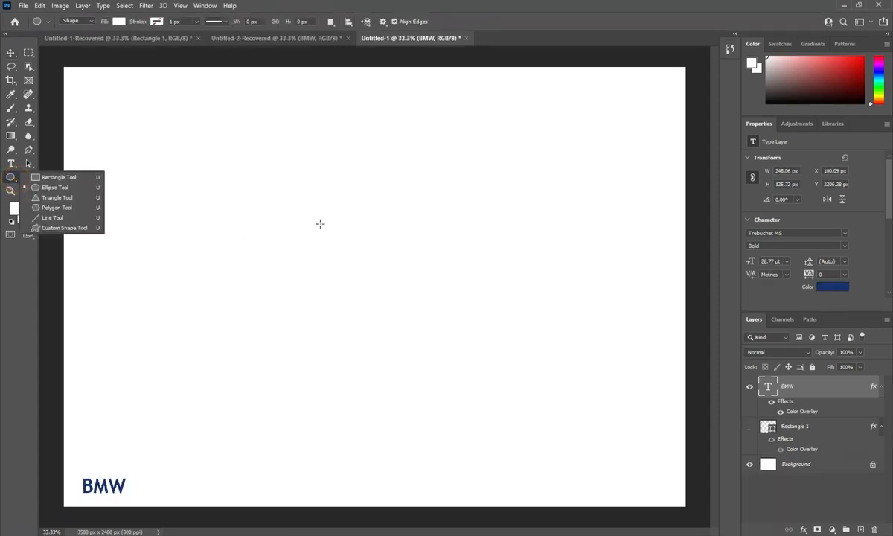
left_click(54, 187)
left_click_drag(296, 194, 526, 404)
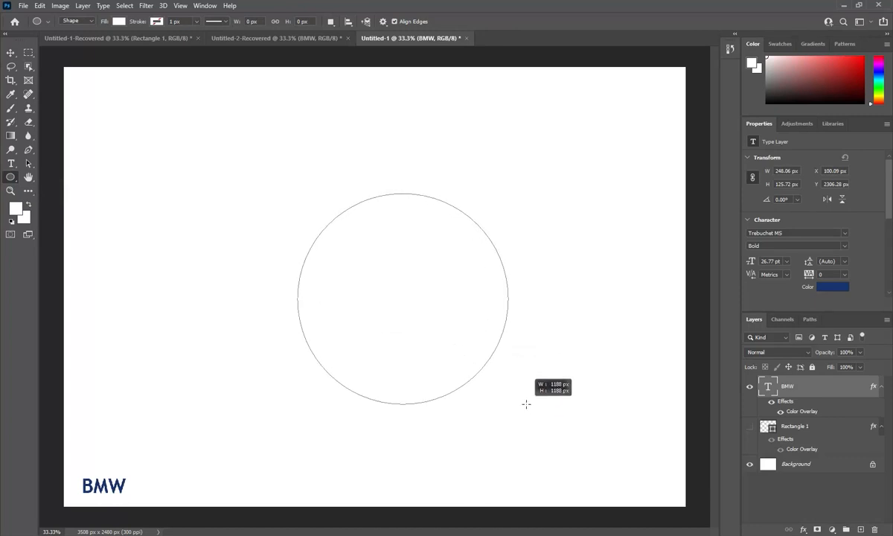
left_click_drag(526, 404, 526, 404)
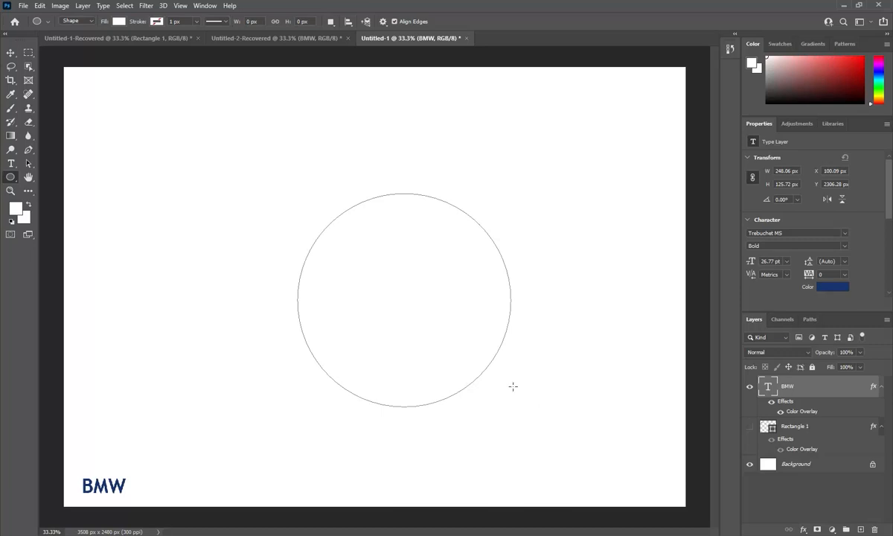
Remove the circle's fill and give it a black stroke 169 px wide.
left_click(119, 22)
left_click(52, 41)
left_click(156, 21)
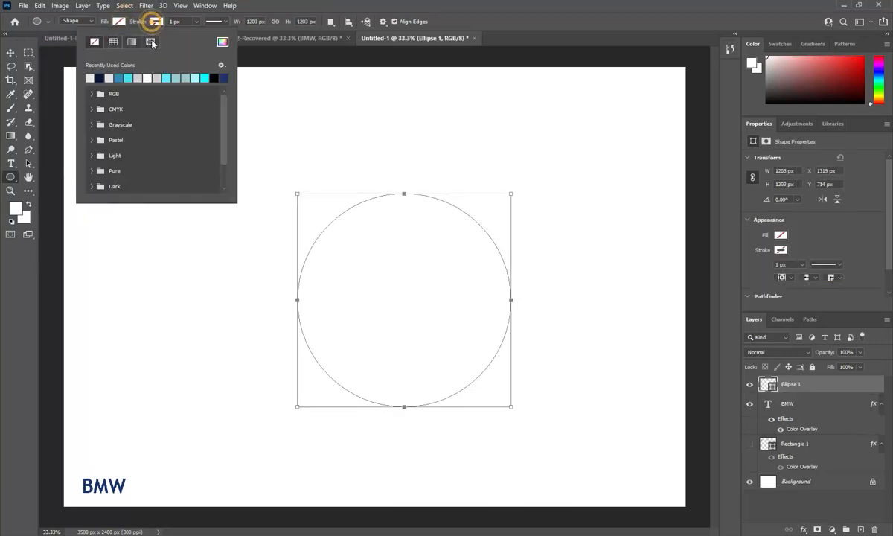
left_click(216, 77)
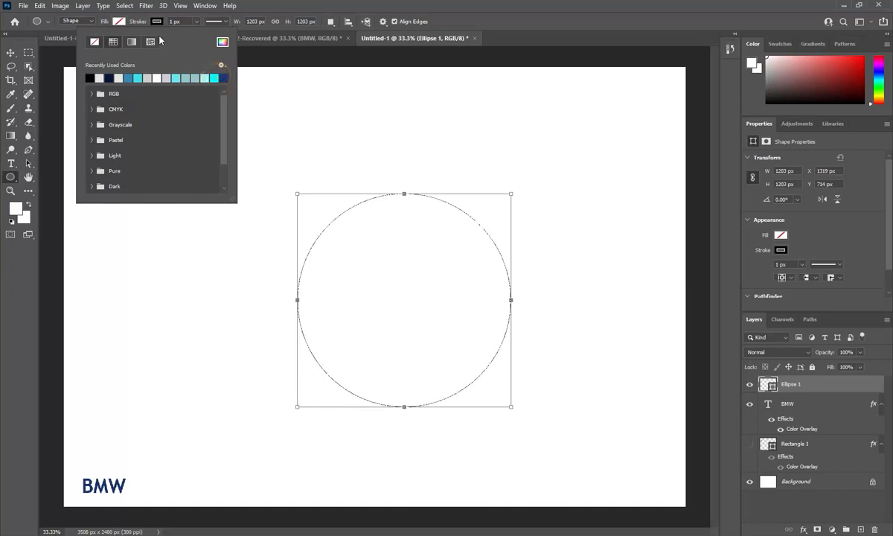
left_click(195, 25)
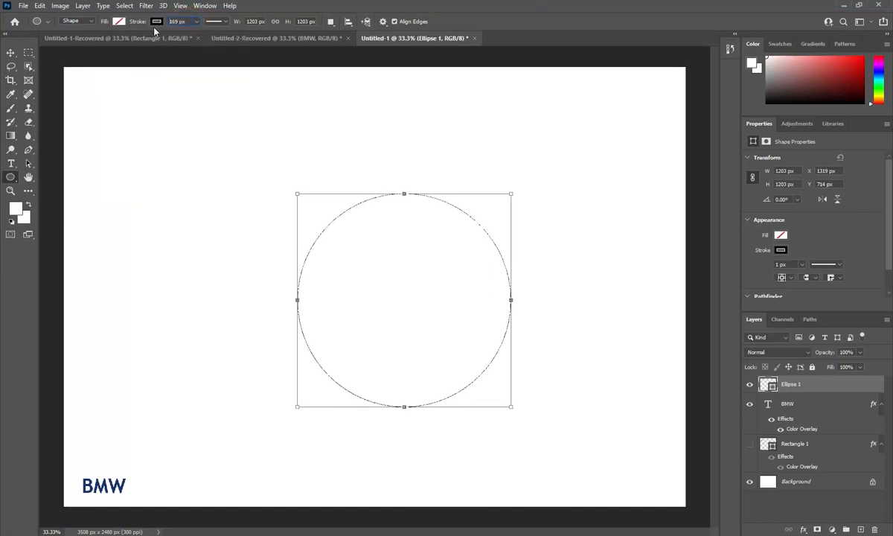
key("Return")
left_click(10, 52)
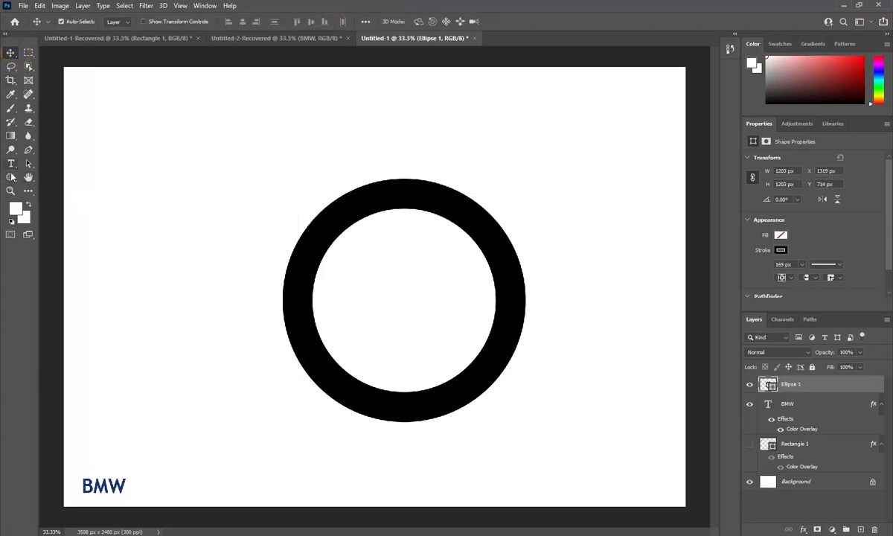
Add an Inner Glow to the black ring in Screen mode with 93% opacity, 100% choke, 13 px size and 50% range.
right_click(795, 399)
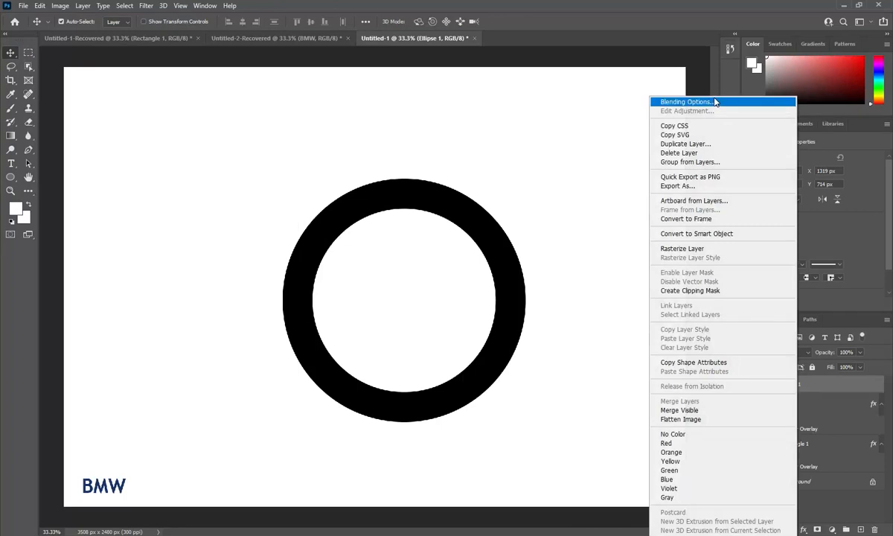
left_click(714, 95)
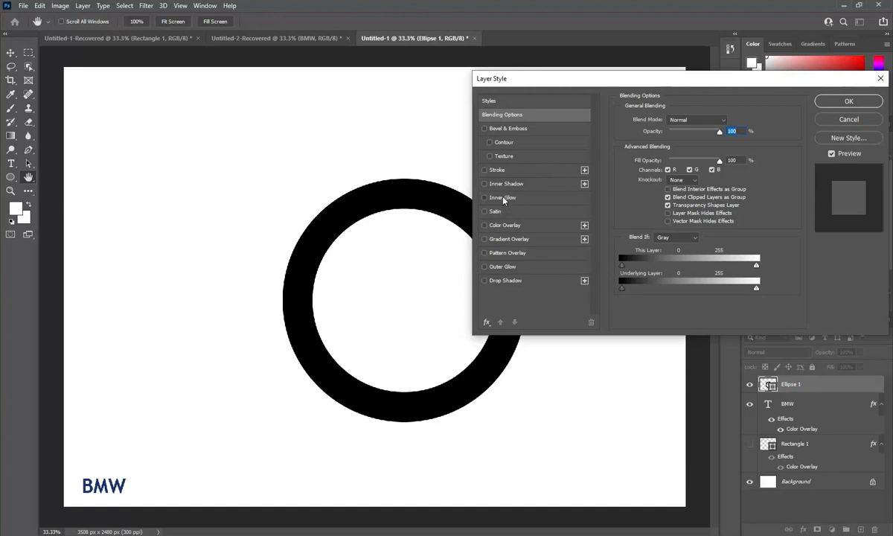
left_click(503, 198)
left_click(688, 120)
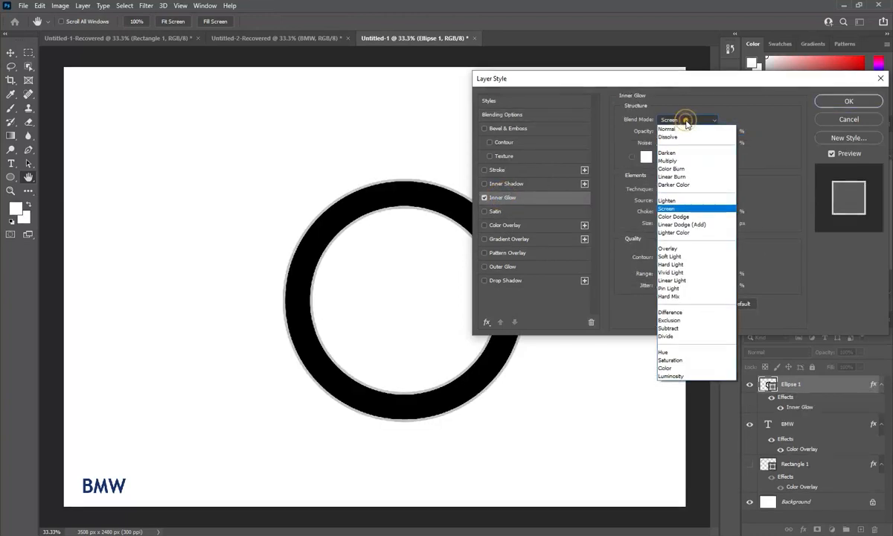
left_click(667, 207)
left_click_drag(730, 131, 712, 142)
mouse_move(725, 212)
left_mouse_down()
mouse_move(711, 213)
mouse_move(713, 224)
left_mouse_up()
left_click_drag(729, 272, 696, 273)
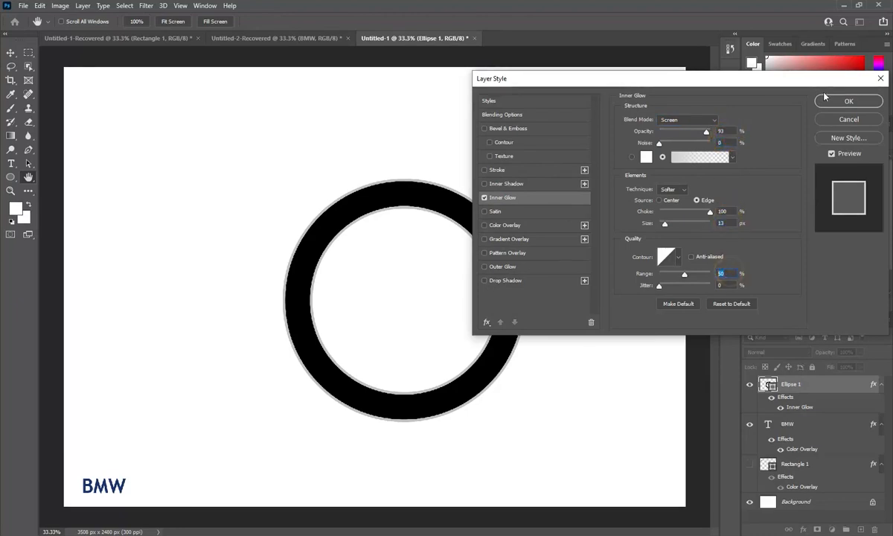
left_click(826, 100)
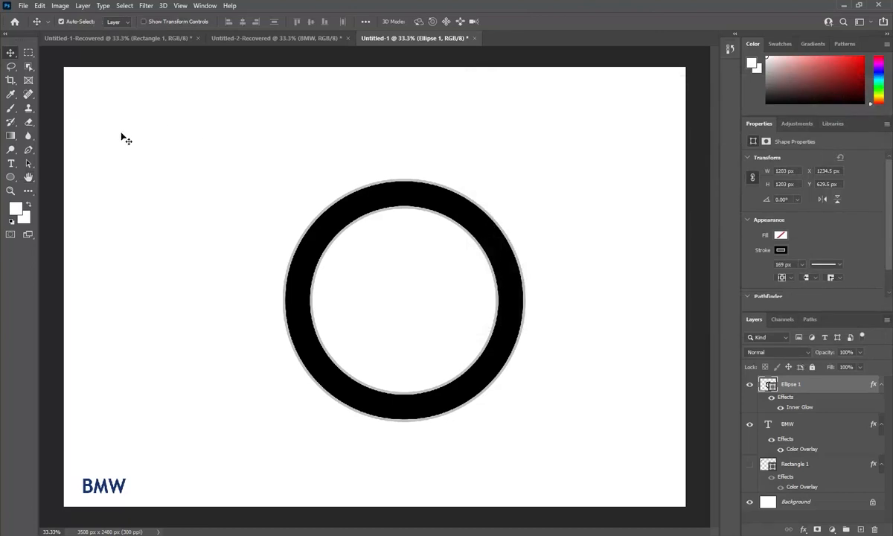
Draw a triangle about 709 by 614 px to the left of the black ring with the Triangle tool.
left_click(8, 177)
left_click(33, 187)
left_click(10, 177)
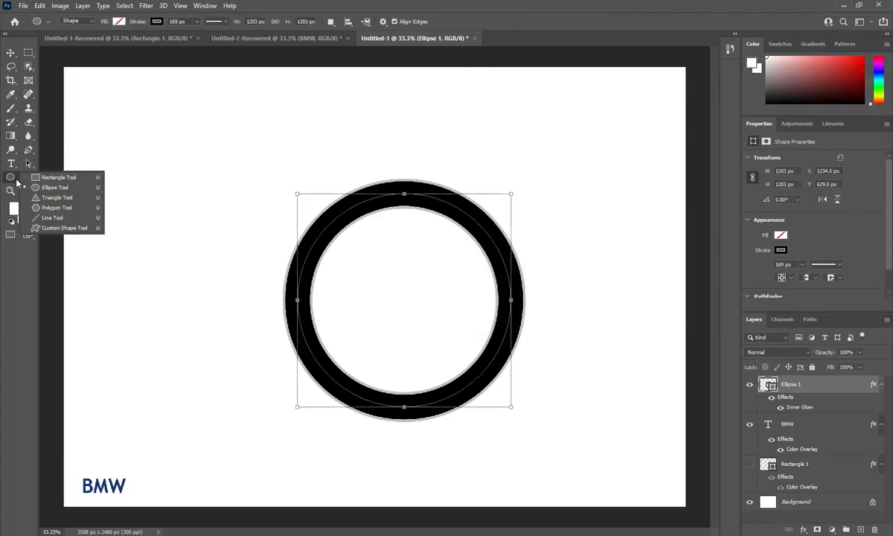
left_click(34, 197)
mouse_move(109, 165)
left_mouse_down()
mouse_move(154, 225)
mouse_move(317, 319)
mouse_move(307, 306)
left_mouse_up()
left_click(10, 52)
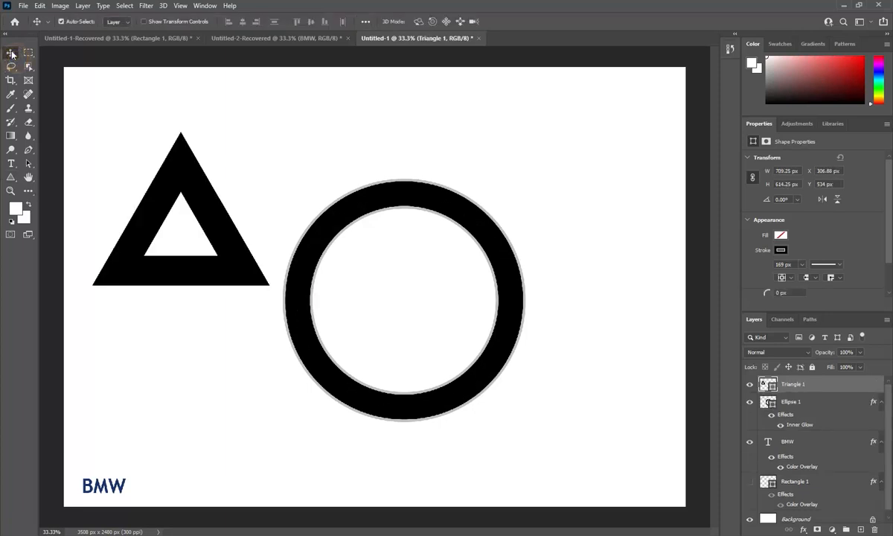
Set the triangle's stroke width to 6 px and fill it with the recently used blue.
left_click(11, 178)
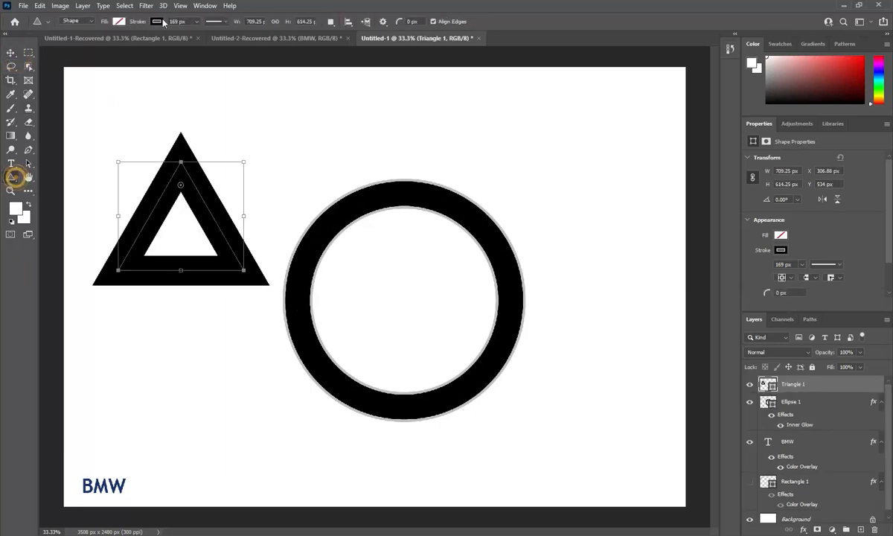
left_click(173, 21)
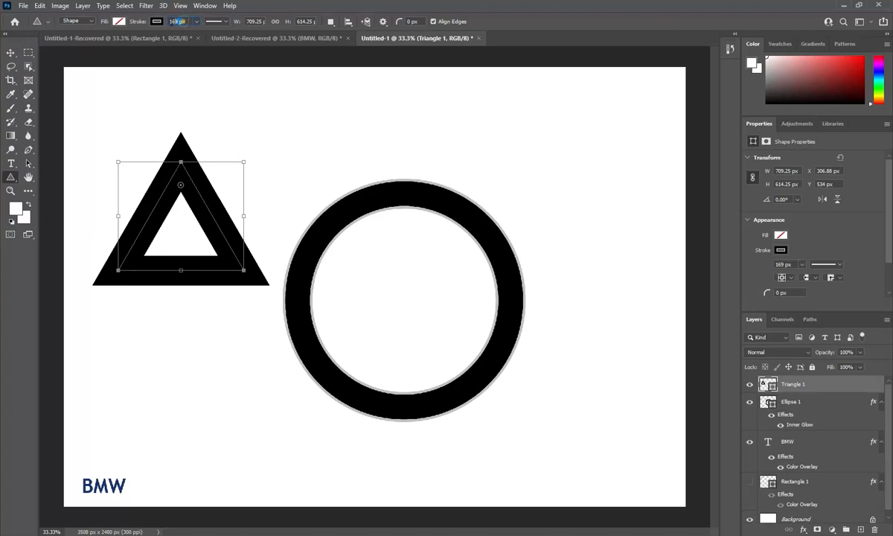
key("BackSpace")
left_click(439, 210)
left_click_drag(186, 21, 153, 23)
type("6")
key("Return")
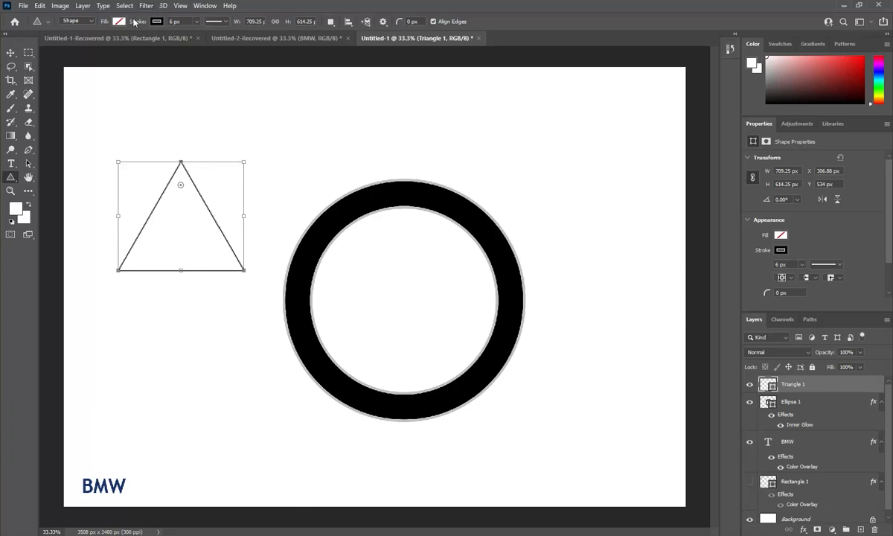
left_click(118, 21)
left_click(86, 69)
Move the blue triangle into the ring, rotate it about -42° and place its apex at the ring's centre.
key("v")
left_click_drag(182, 206, 422, 307)
key("ctrl+t")
left_click_drag(432, 236, 367, 252)
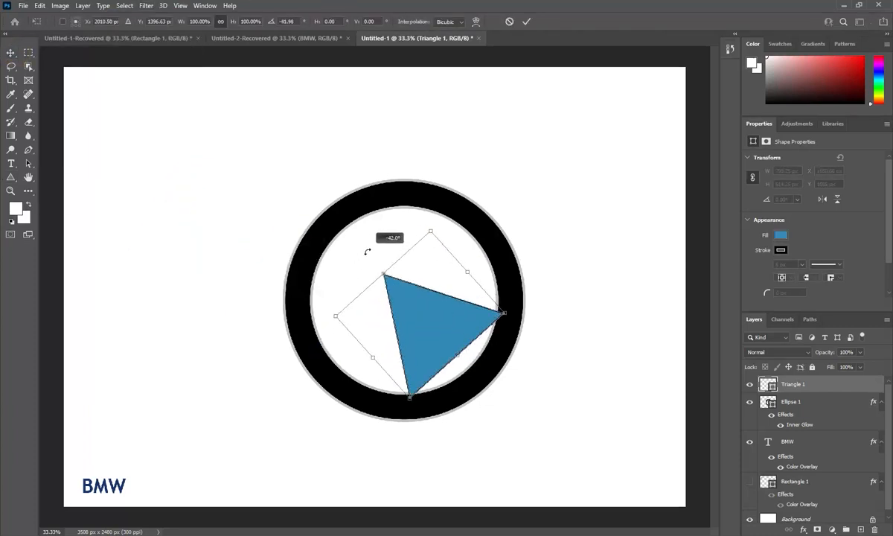
left_click_drag(440, 341, 448, 363)
mouse_move(389, 296)
left_mouse_down()
mouse_move(403, 298)
mouse_move(392, 292)
mouse_move(392, 299)
left_mouse_up()
key("Return")
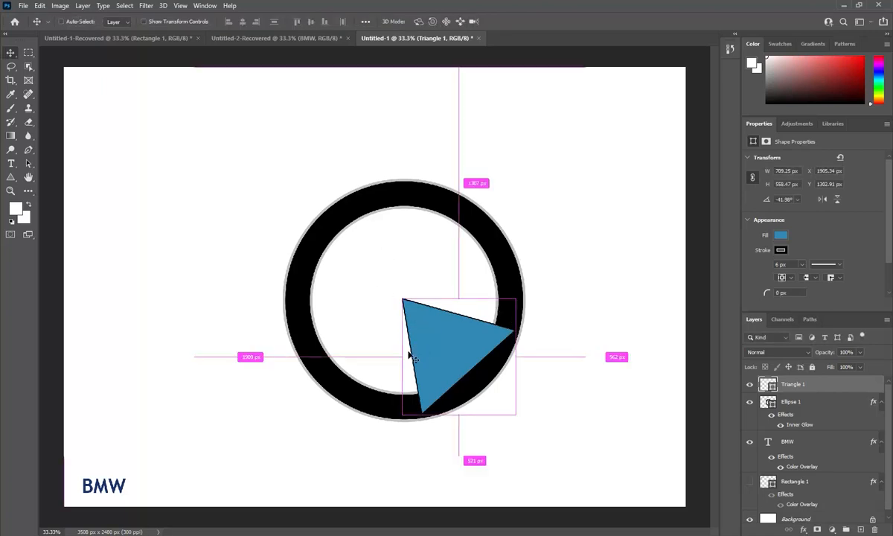
Duplicate the blue triangle, rotate the copy 180° and place it in the ring's opposite upper-left quadrant.
key("ctrl+j")
key("ctrl+t")
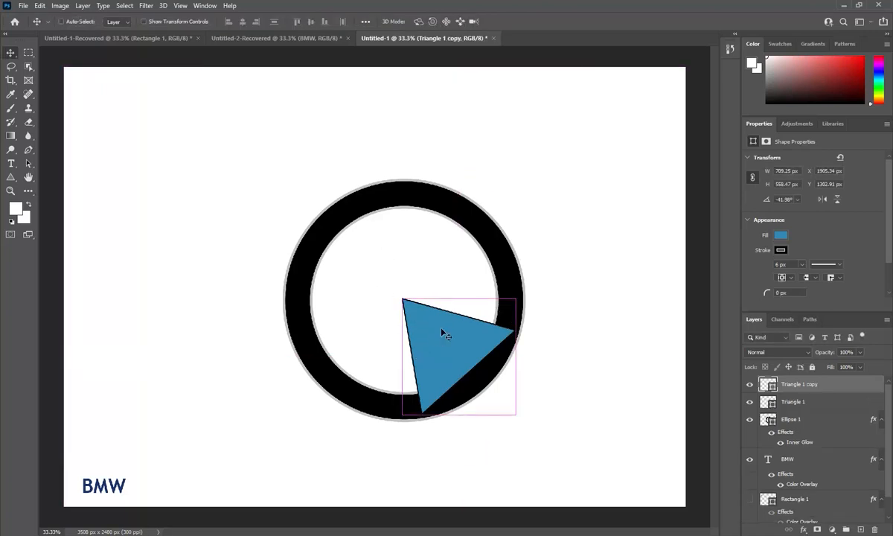
right_click(461, 327)
left_click(485, 472)
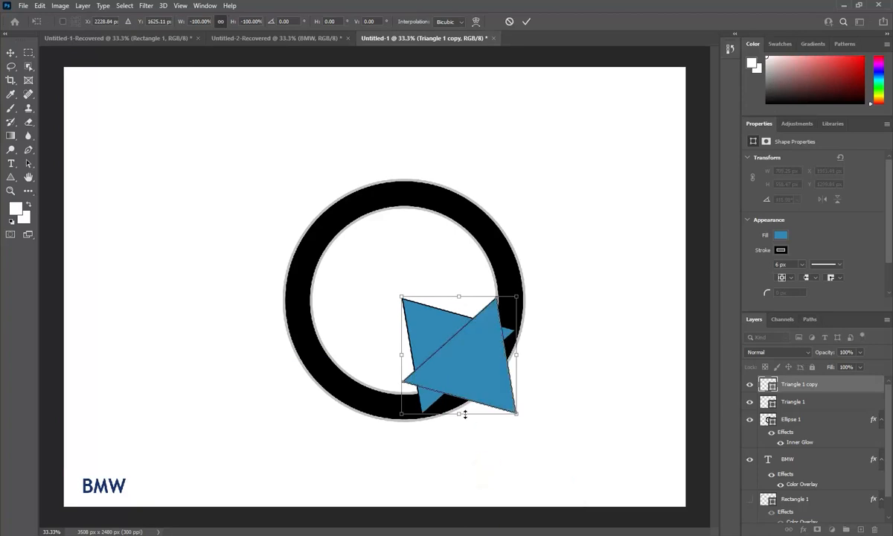
key("Return")
left_click_drag(469, 370, 361, 251)
Nudge the lower-right triangle so its apex meets the copy's, and move both triangle layers below the ring layer.
left_click_drag(421, 343, 425, 336)
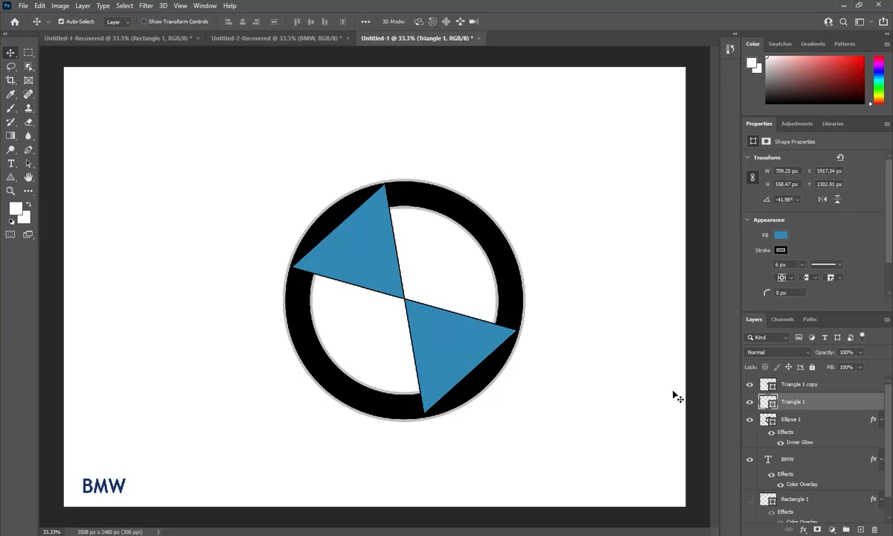
left_click(792, 383, "shift")
left_click_drag(792, 384, 737, 448)
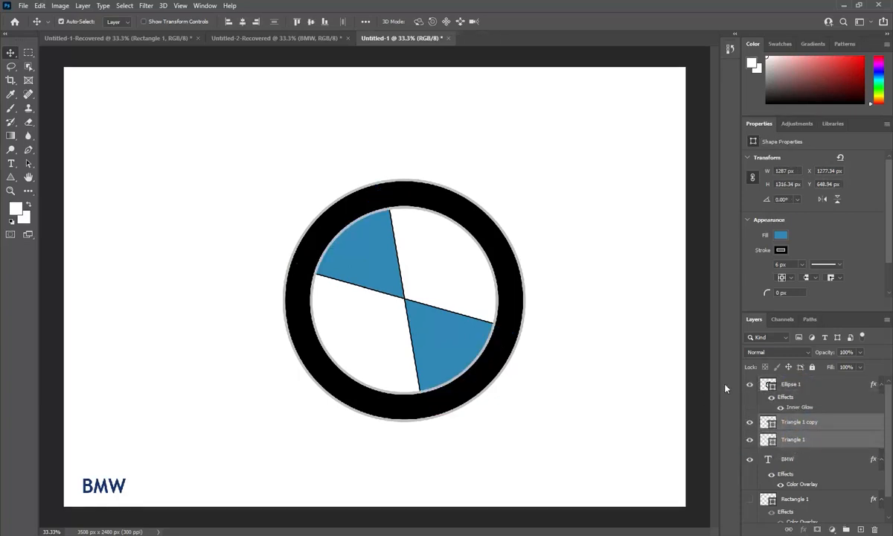
Resize the upper-left triangle copy to about 702 by 553 px with Free Transform.
left_click(798, 427)
key("ctrl+t")
left_click_drag(406, 239, 416, 238)
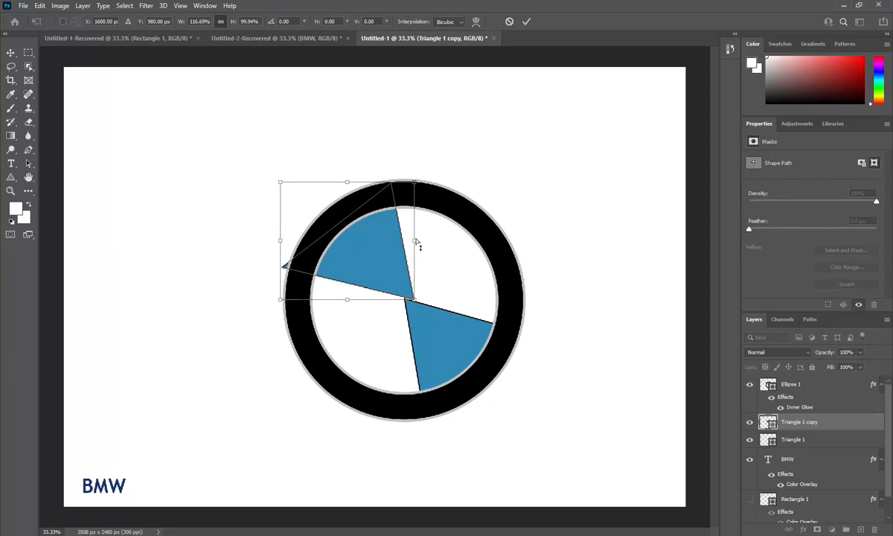
key("ctrl+z")
left_click_drag(405, 240, 407, 240)
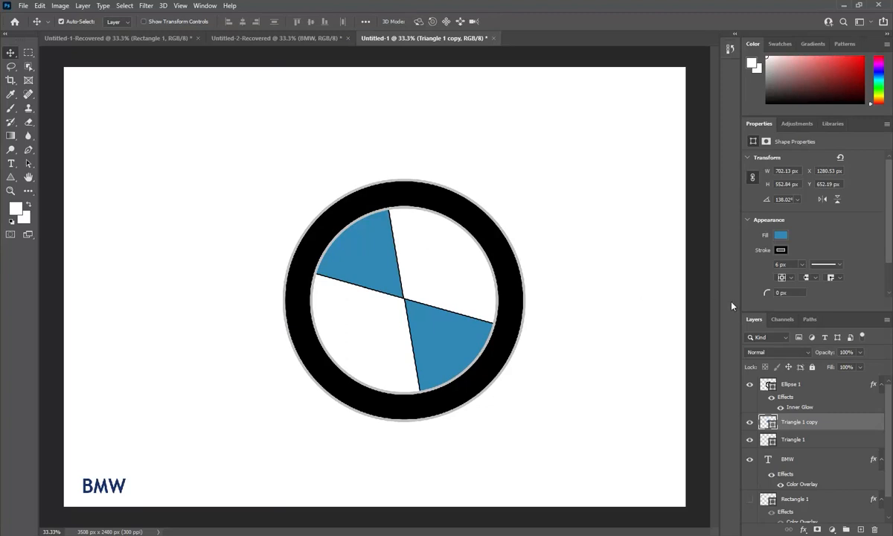
Draw an 861 px circle left of the ring, directly above the BMW text layer, and fill it light grey.
left_click(790, 463)
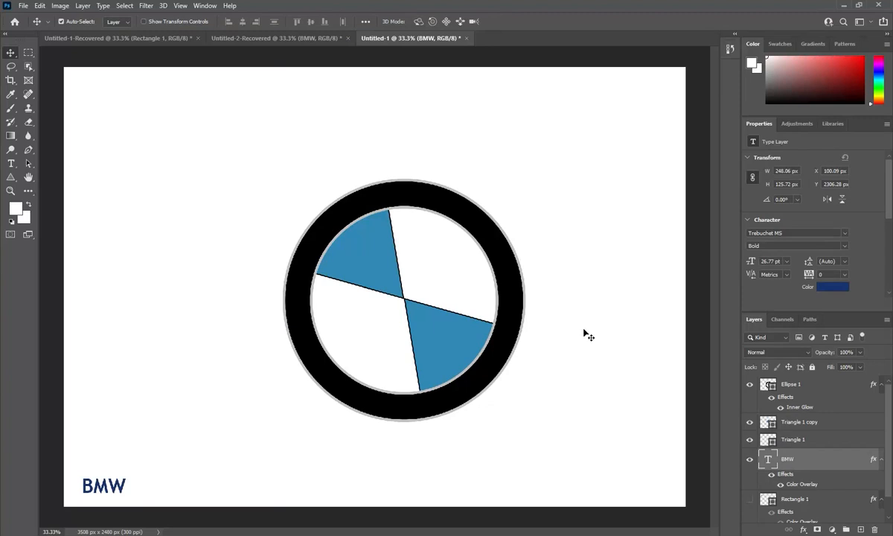
left_click(10, 177)
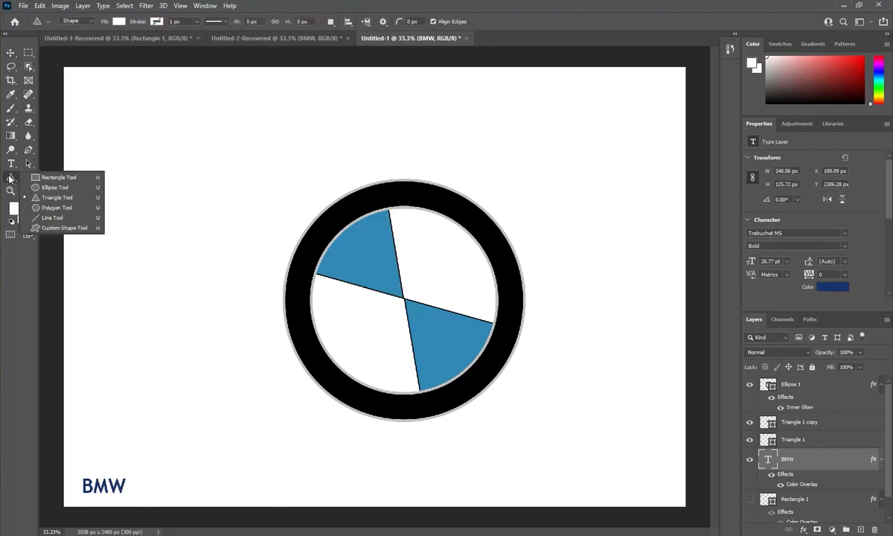
left_click(54, 187)
left_click_drag(116, 160, 270, 333)
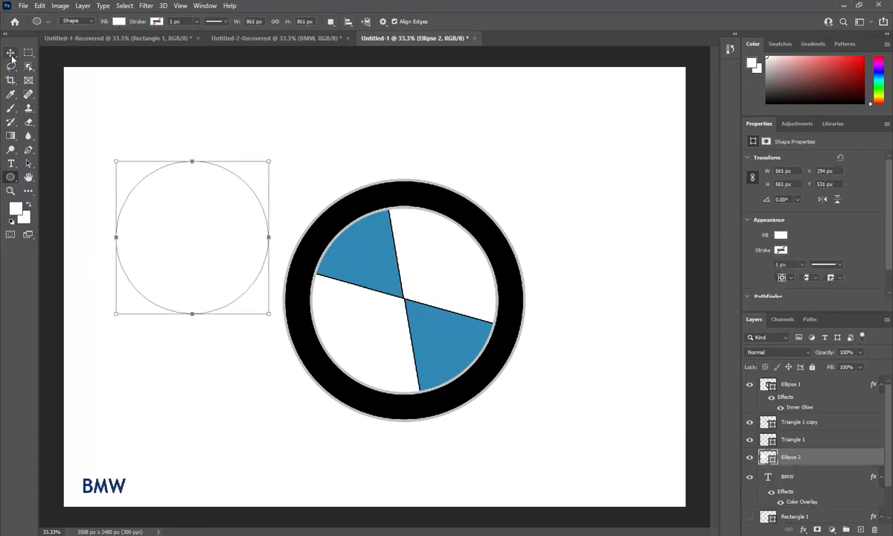
left_click(10, 53)
left_click(10, 176)
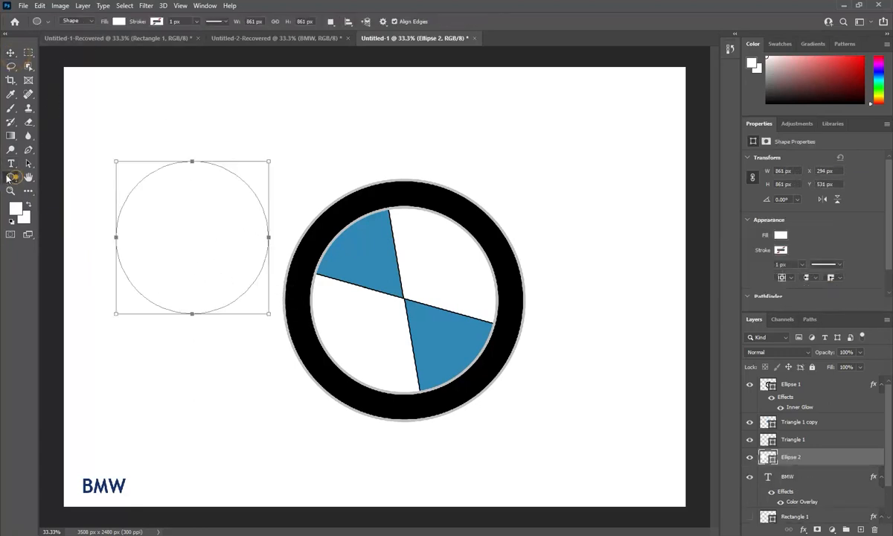
left_click(117, 21)
left_click(92, 78)
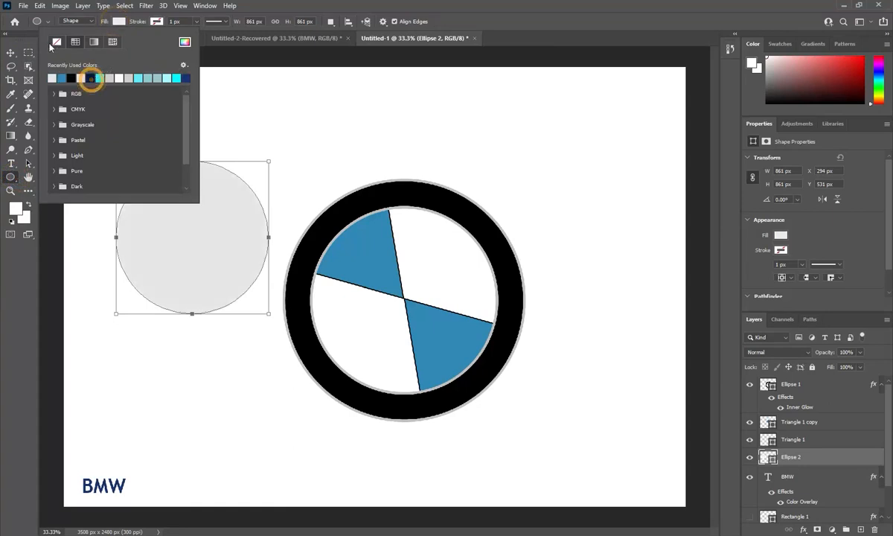
Centre the grey circle in the ring and scale it to about 1107 px so it fills the ring's opening.
left_click(10, 53)
left_click_drag(201, 264, 414, 329)
key("ctrl+t")
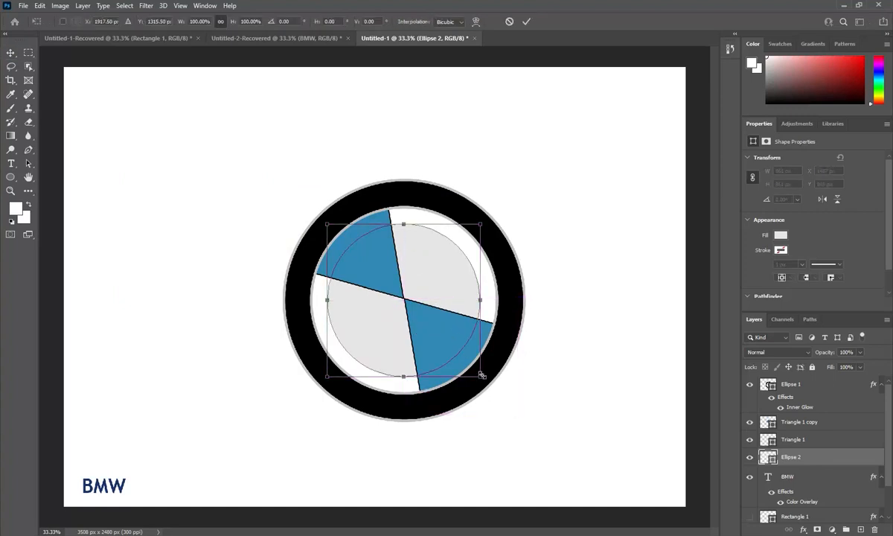
left_click_drag(480, 377, 500, 403)
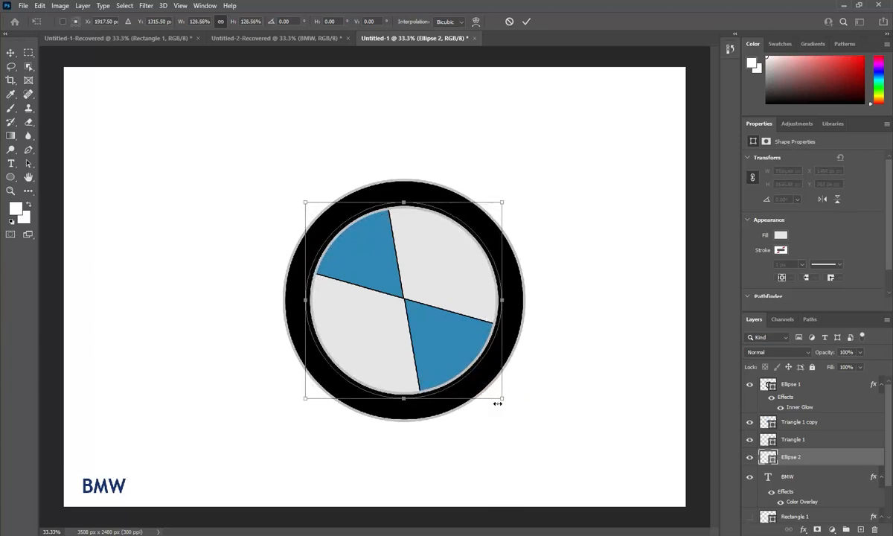
key("Return")
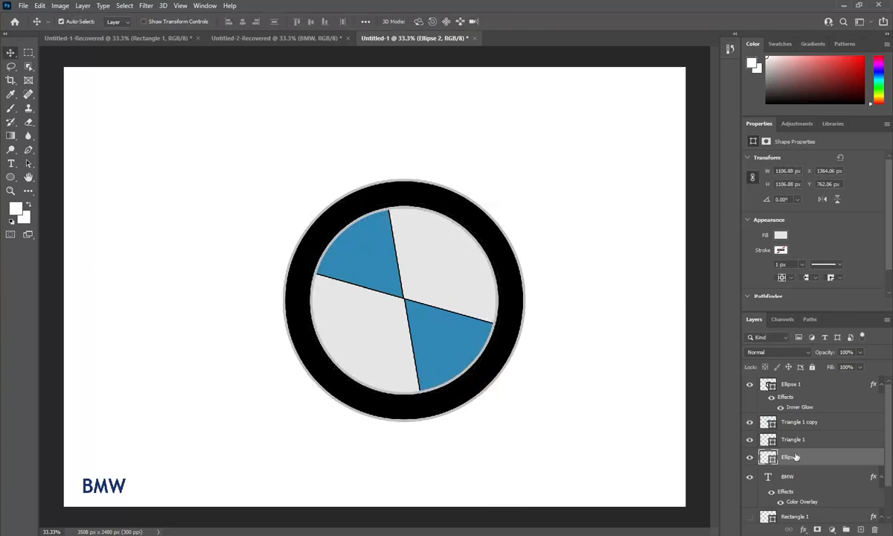
Change the inner circle's fill to white.
left_click(11, 178)
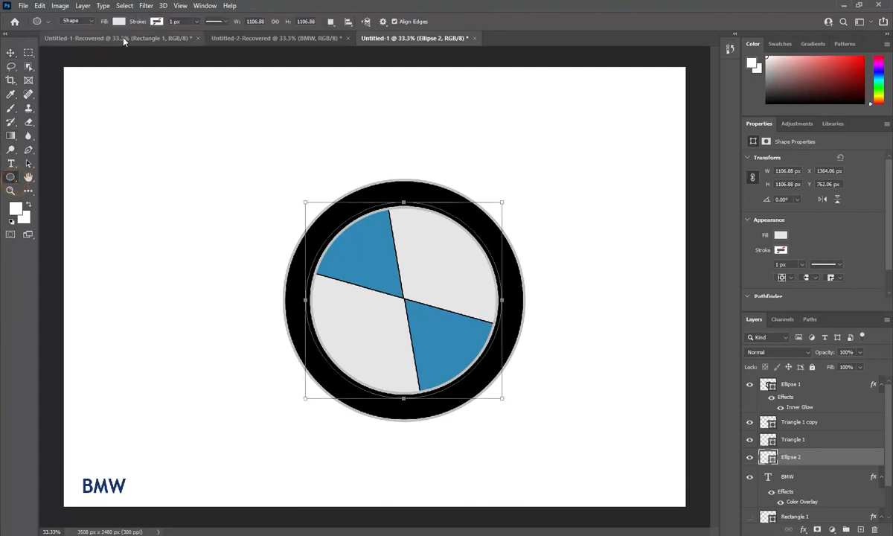
left_click(119, 21)
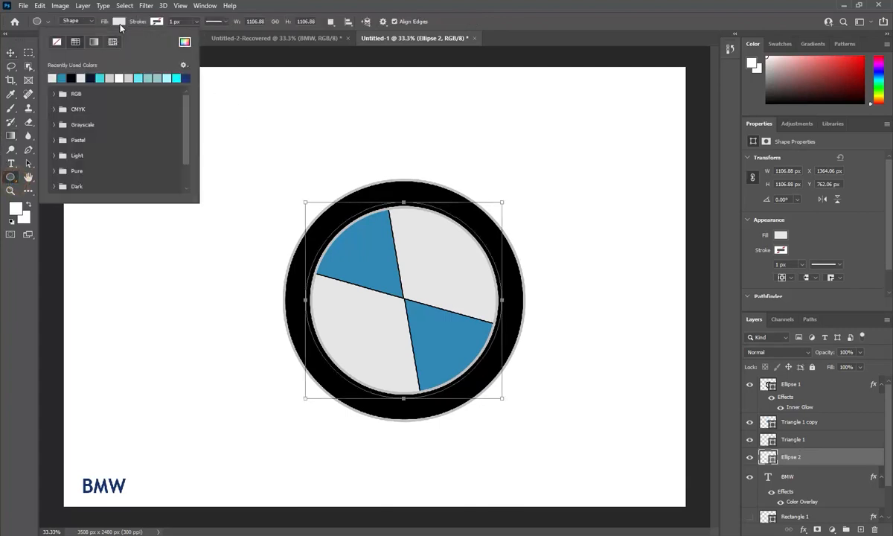
left_click(120, 77)
left_click(10, 53)
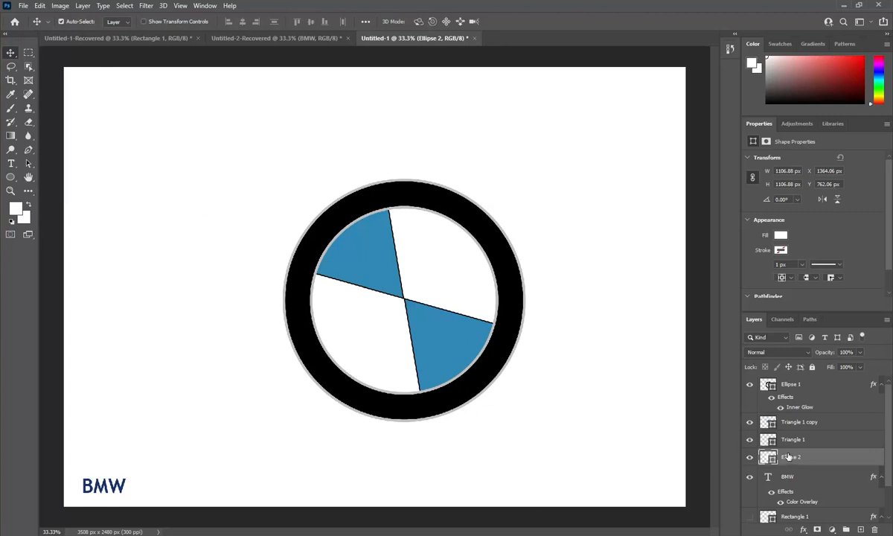
Set the black ring's stroke width to 180 px.
left_click(770, 384)
left_click(11, 177)
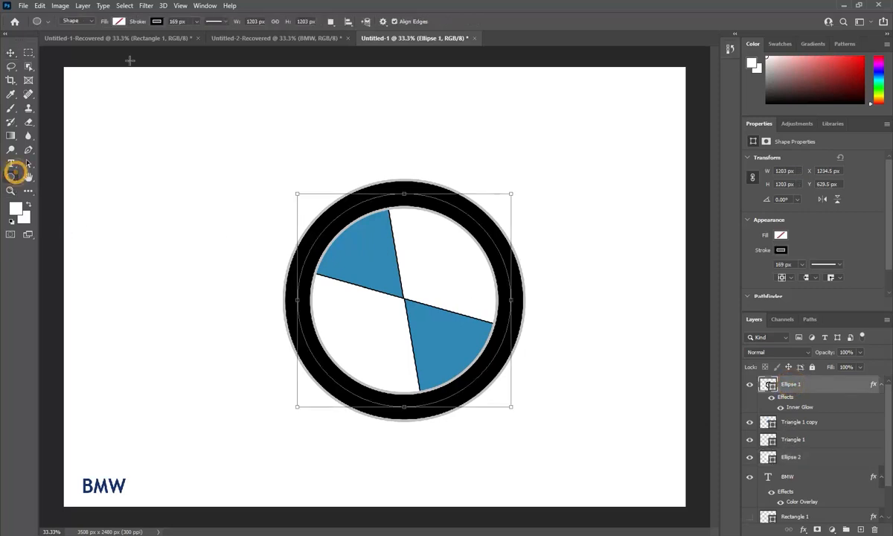
left_click(181, 21)
type("1")
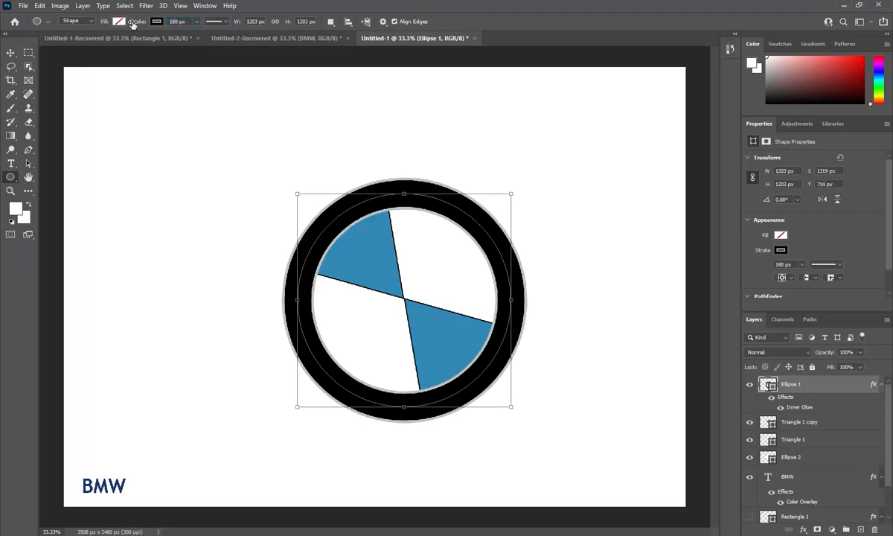
left_click(10, 53)
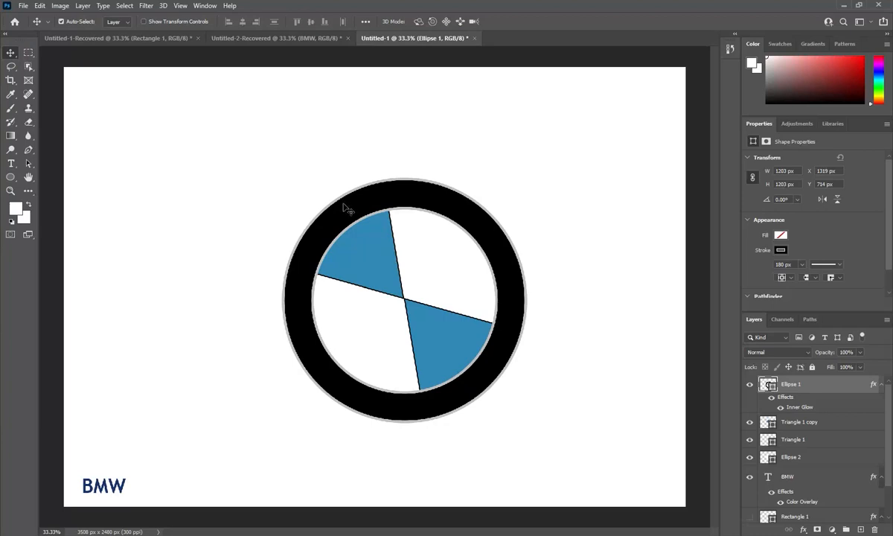
Set the black ring's stroke width to 185 px.
left_click(11, 177)
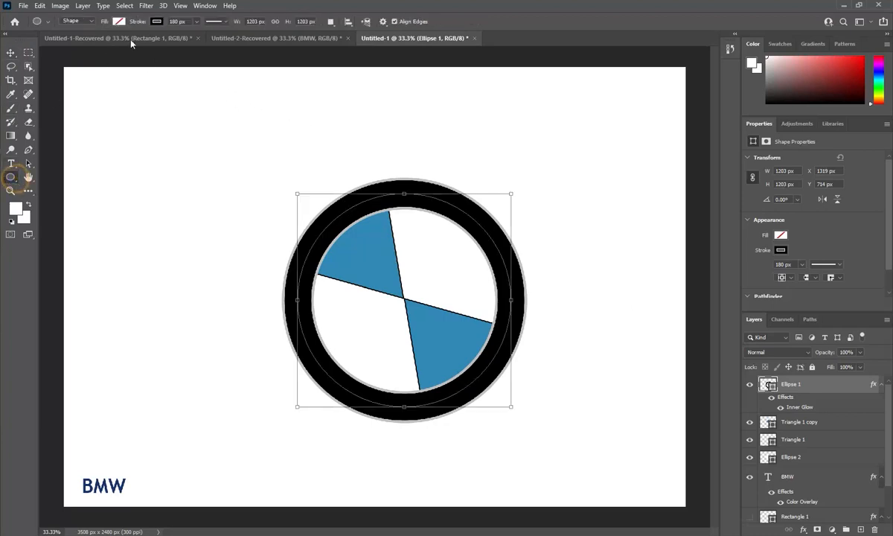
left_click(172, 21)
type("185")
key("Return")
key("Return")
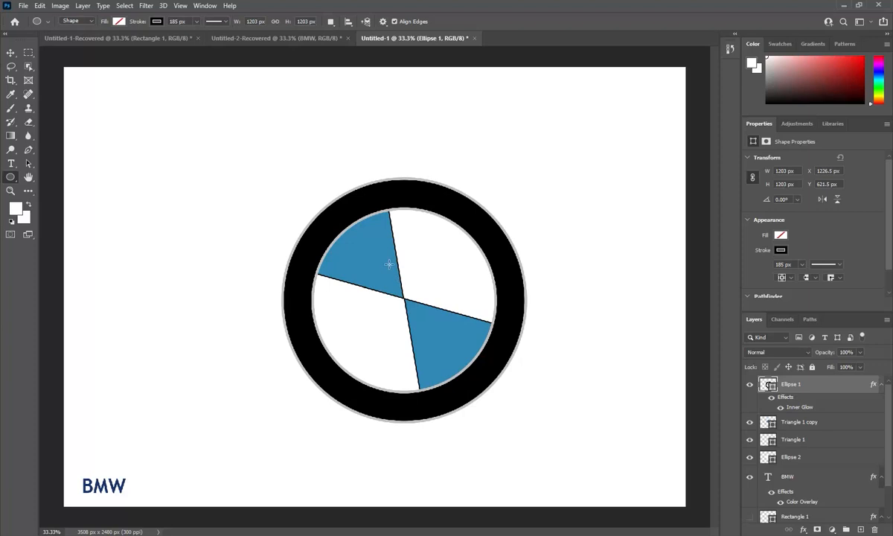
Enlarge the upper-left blue triangle to about 755 by 594 px with Free Transform.
left_click(10, 52)
left_click(351, 245)
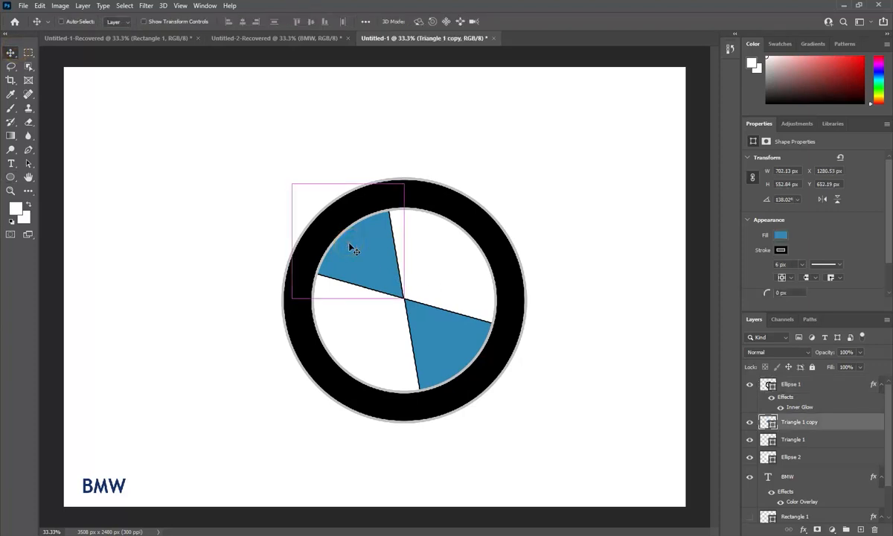
key("ctrl+t")
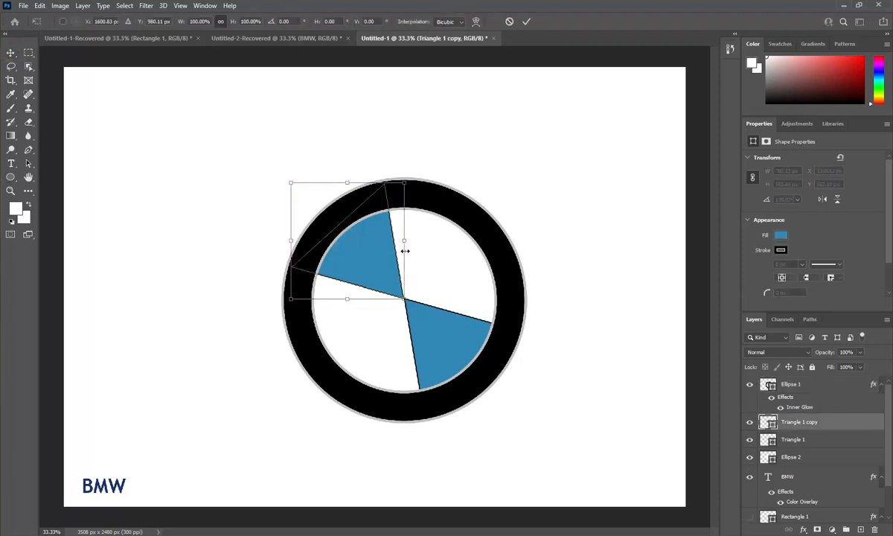
left_click_drag(408, 240, 413, 239)
key("Return")
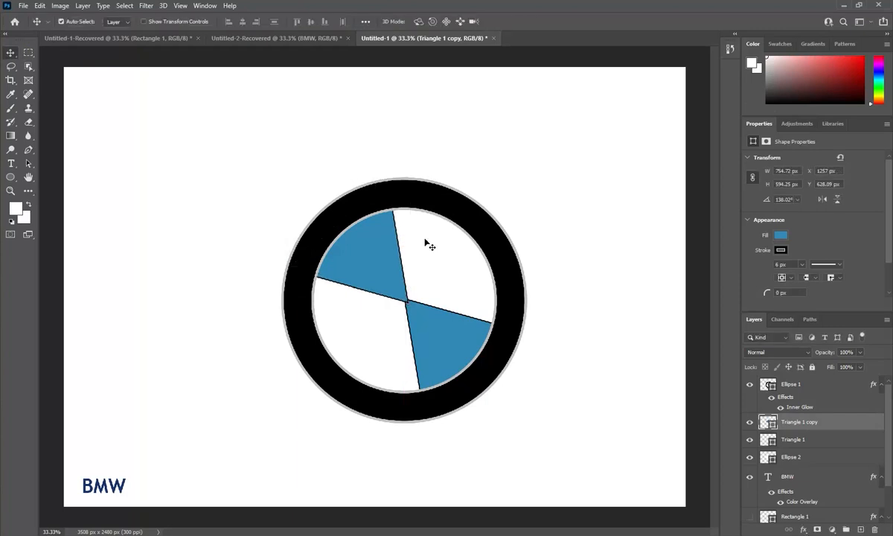
Scale the lower-right blue triangle proportionally to about 735 by 579 px.
left_click(445, 332)
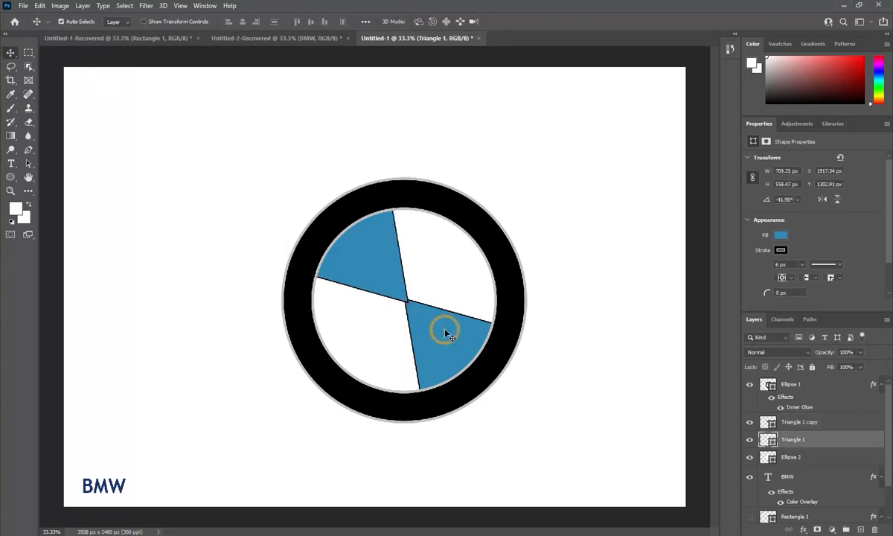
key("ctrl+t")
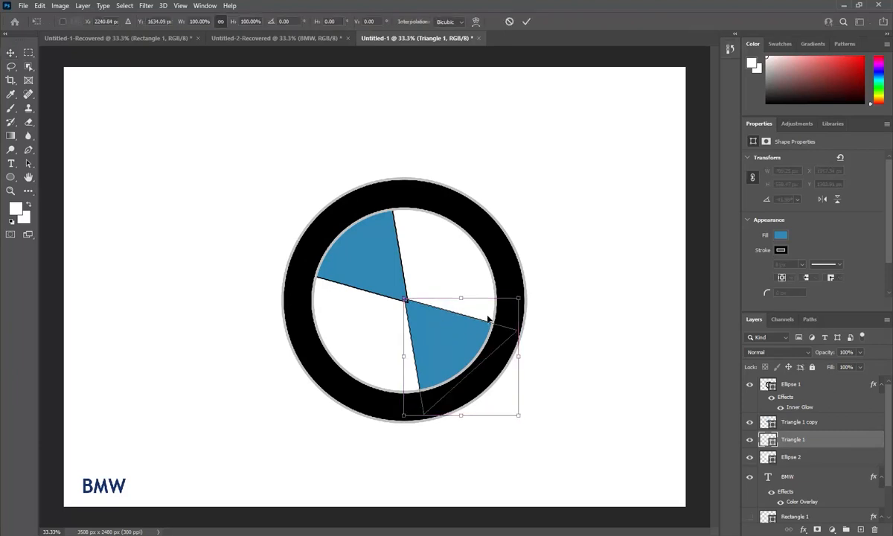
left_click_drag(462, 299, 463, 296)
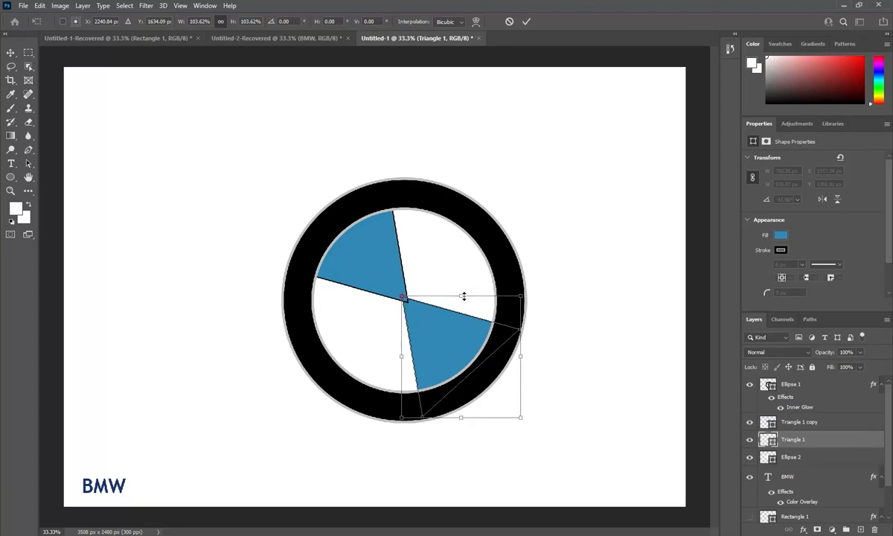
key("Return")
Reposition both blue triangles so their apexes meet exactly at the ring's centre.
left_click_drag(430, 331, 435, 335)
left_click_drag(382, 280, 375, 279)
left_click_drag(446, 326, 446, 326)
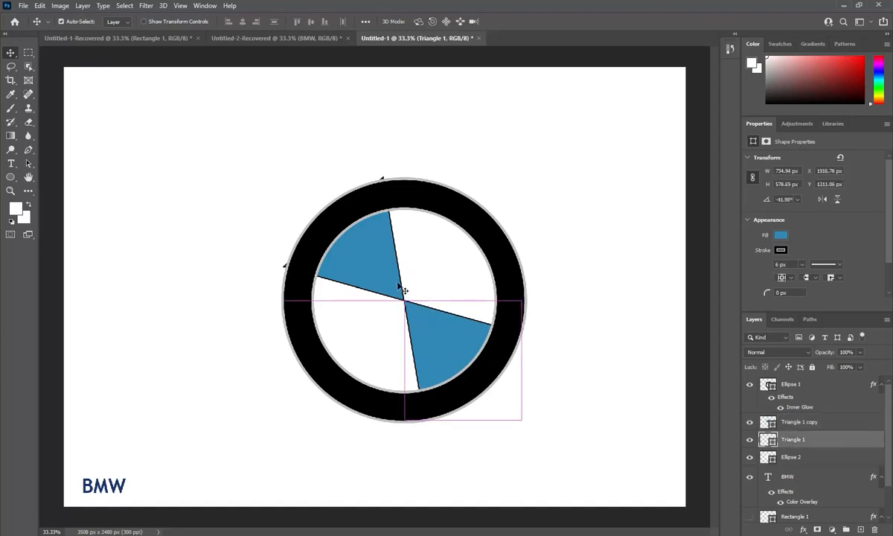
left_click(392, 279)
left_click_drag(392, 281, 393, 279)
Shrink the upper-left triangle slightly so its outer corners stay hidden beneath the black ring.
key("ctrl+t")
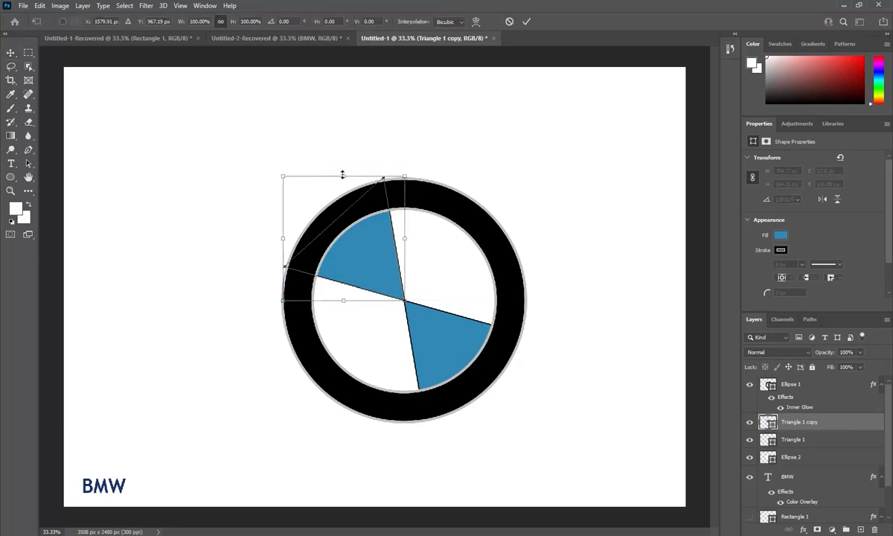
left_click_drag(344, 176, 346, 179)
left_click_drag(284, 241, 287, 241)
key("Return")
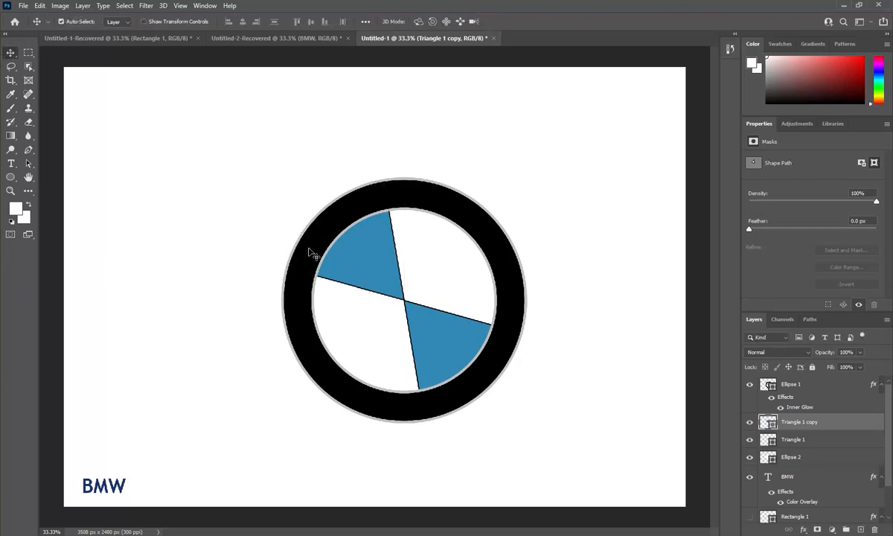
left_click(341, 277)
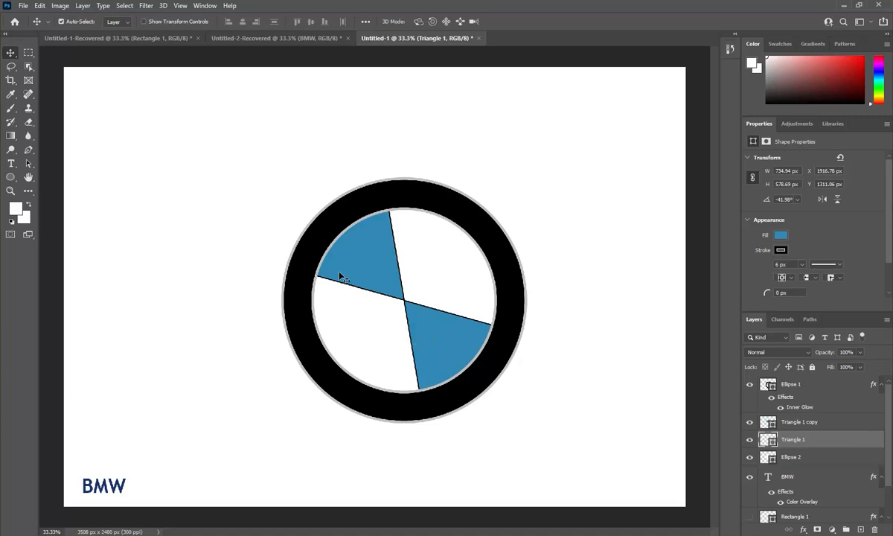
Add the text "B M W" in 60 pt Trebuchet MS Bold above and left of the ring.
left_click(11, 163)
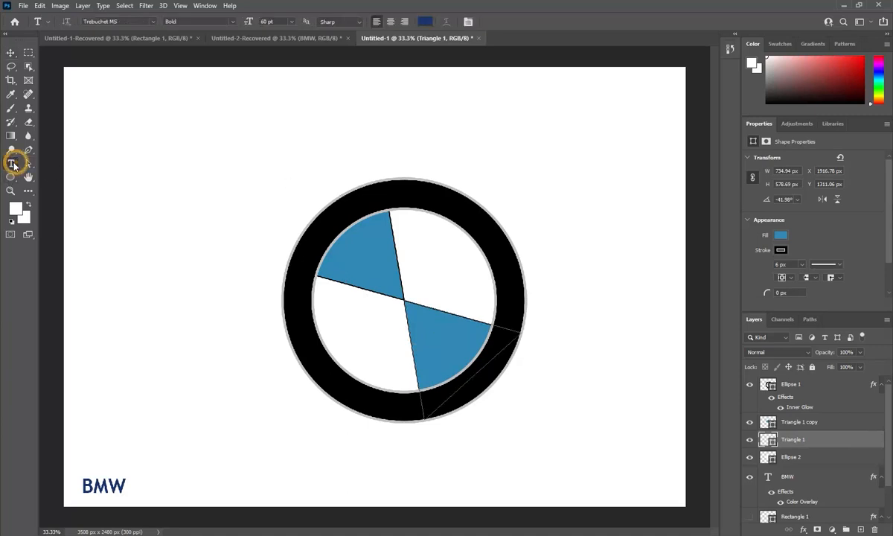
left_click(143, 179)
type("B M W")
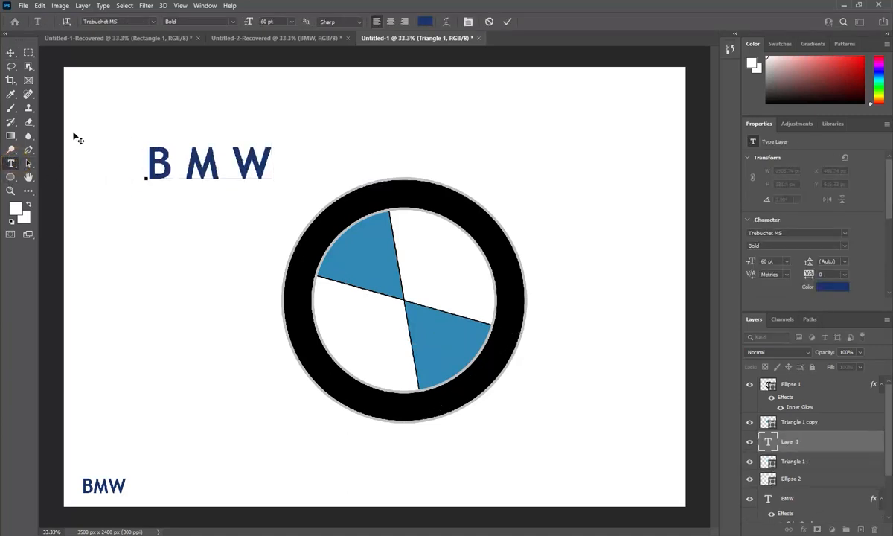
left_click(10, 53)
Change the colour of the new B M W text to white.
left_click(11, 164)
double_click(195, 161)
key("ctrl+a")
left_click(425, 21)
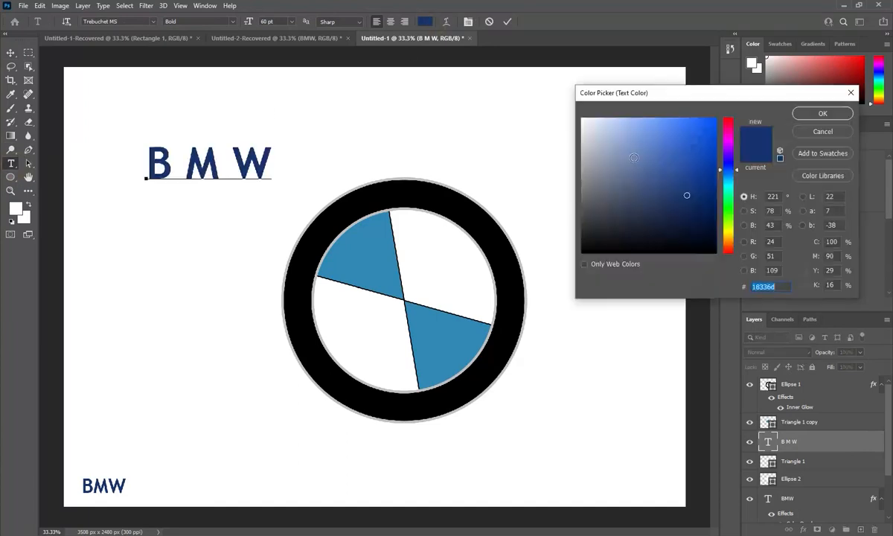
left_click(582, 118)
left_click(813, 116)
Bring the B M W text layer above the ring layer, scale it to about 16.45 pt and centre it on the ring's upper band.
left_click(10, 53)
left_click_drag(206, 169, 405, 215)
left_click_drag(787, 442, 788, 381)
scroll(378, 211, "up", 4)
key("ctrl+t")
left_click_drag(513, 183, 381, 236)
left_click_drag(398, 237, 415, 194)
left_click(526, 22)
Warp the B M W text into an upward arc.
double_click(419, 189)
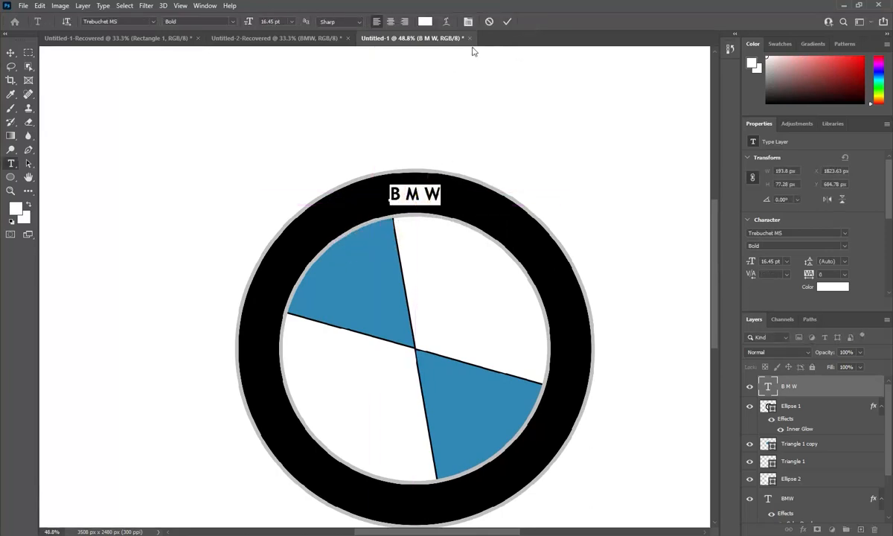
left_click(447, 22)
left_click(545, 125)
left_click(549, 153)
key("ctrl+t")
key("ctrl+Return")
Scale the arched B M W text to about 48.66 pt and position it along the ring's upper band.
key("ctrl+t")
left_click_drag(455, 206, 442, 233)
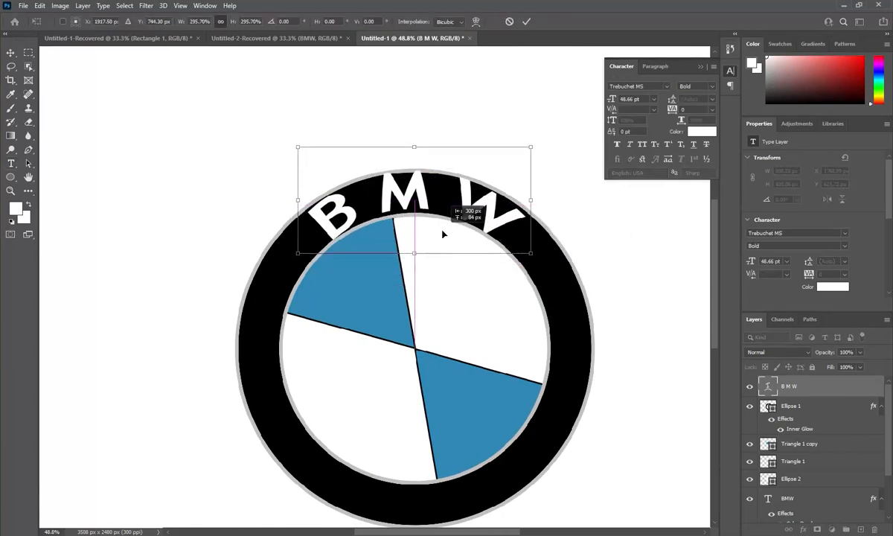
left_click(526, 22)
Set the black ring's stroke width to 200 px, and thicken it slightly further.
left_click(10, 52)
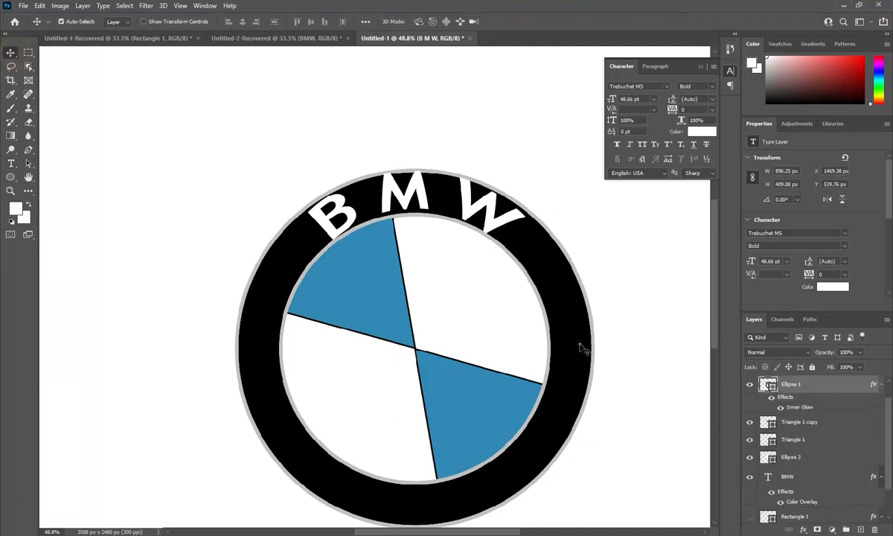
right_click(812, 365)
key("Escape")
key("u")
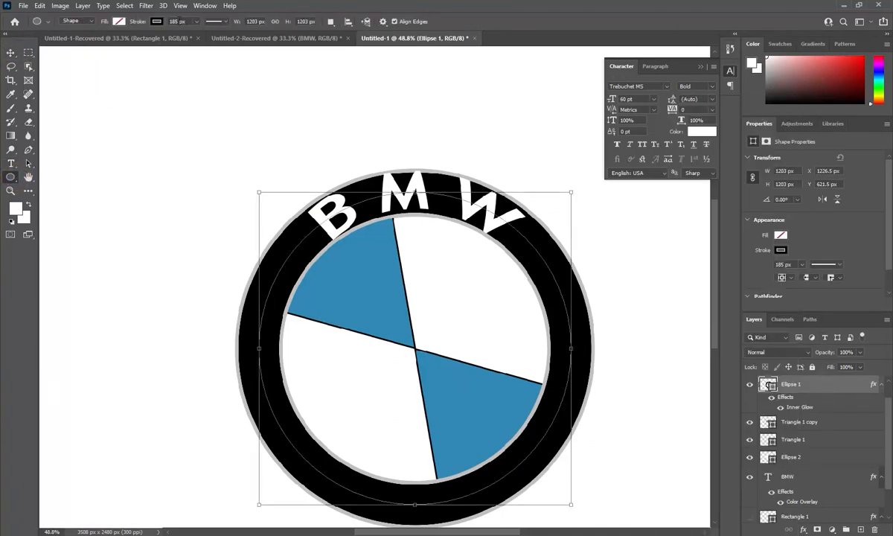
left_click(178, 21)
type("200")
key("Return")
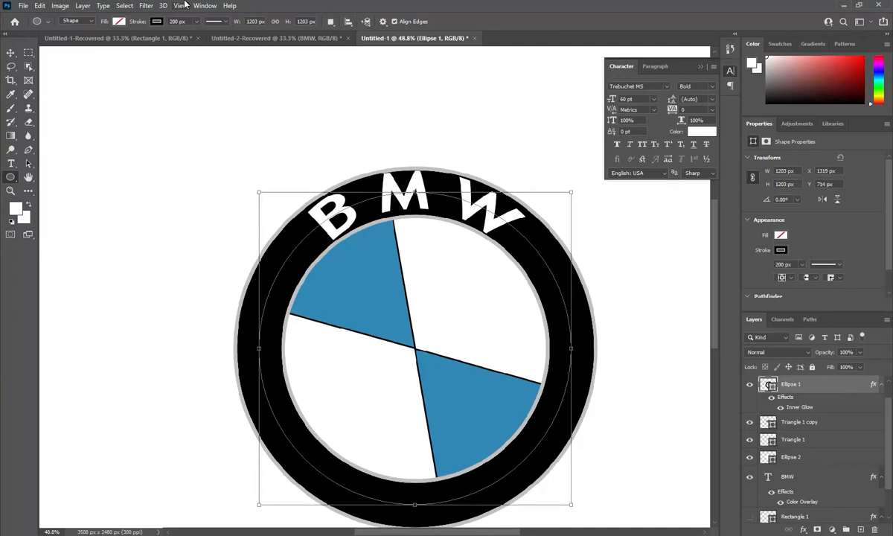
left_click(144, 21)
Rescale the arched B M W text to about 49.32 pt and position it along the ring's upper band.
key("v")
mouse_move(409, 195)
left_mouse_down()
mouse_move(439, 197)
mouse_move(426, 198)
left_mouse_up()
key("ctrl+t")
left_click_drag(528, 199, 485, 224)
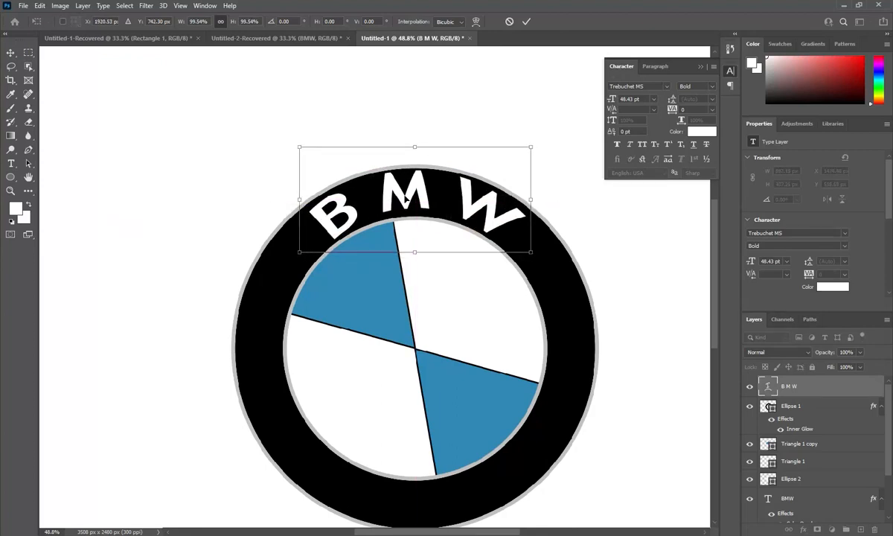
left_click_drag(406, 200, 401, 195)
left_click_drag(296, 201, 296, 201)
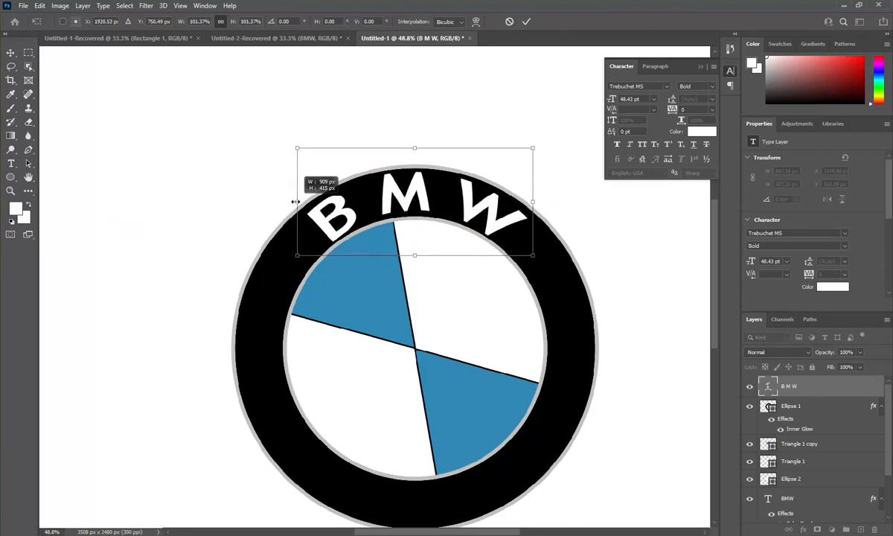
key("Return")
Change the font of the arched B M W text to Arial Bold.
key("t")
left_click(393, 235)
key("ctrl+a")
left_click(148, 20)
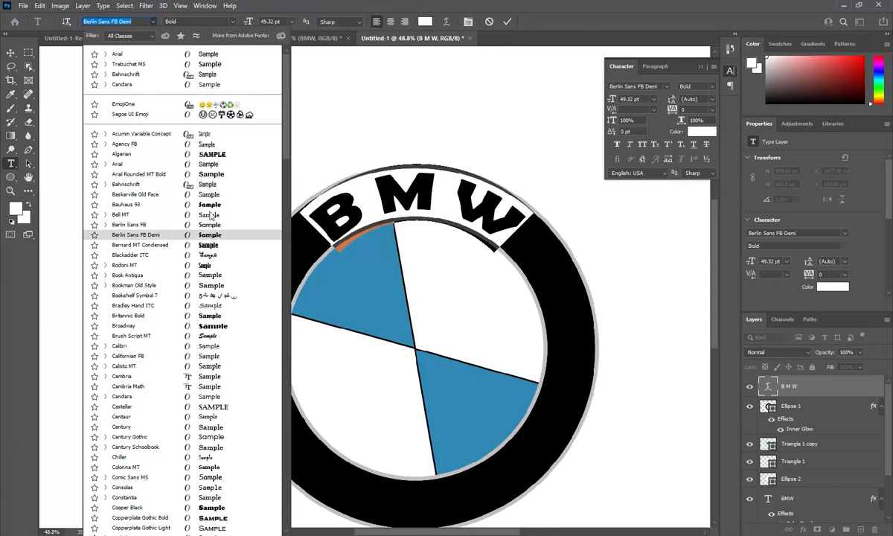
left_click(195, 164)
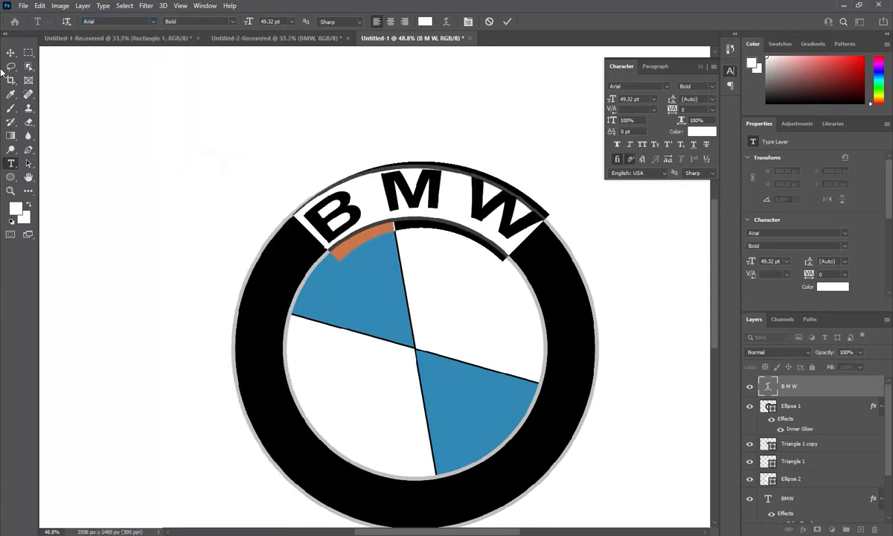
key("ctrl+Return")
Scale the arched B M W text to about 45.29 pt and centre it on the ring's upper band.
key("v")
left_click_drag(421, 208, 415, 210)
key("ctrl+t")
left_click_drag(542, 207, 545, 208)
key("Return")
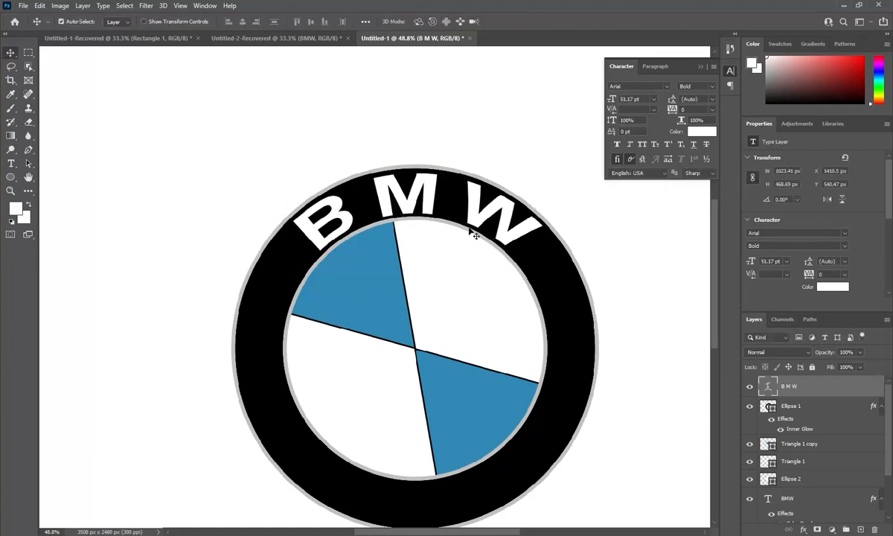
key("ctrl+0")
key("ctrl+t")
left_click_drag(457, 254, 456, 233)
key("Return")
key("shift+Up")
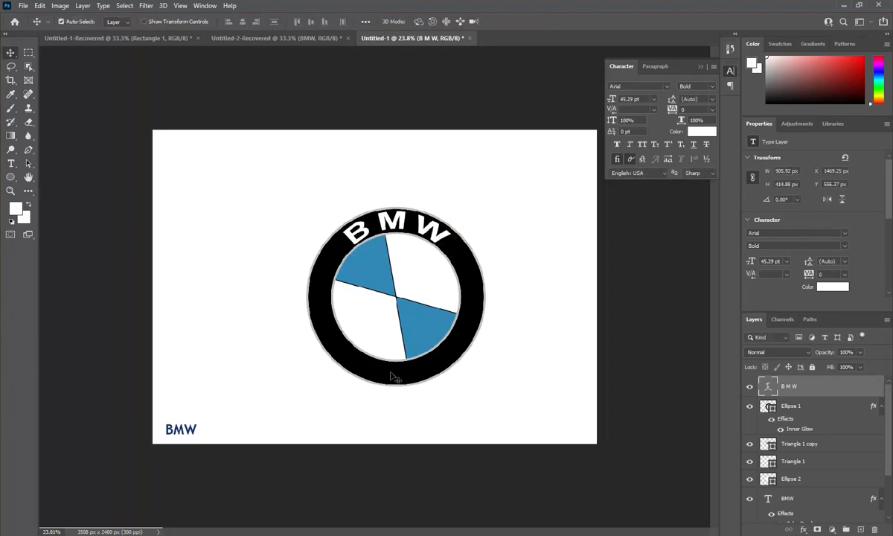
Resize the lower-right blue triangle slightly and realign its tip with the centre of the roundel.
scroll(392, 410, "up", 5)
left_click(472, 327)
key("ctrl+t")
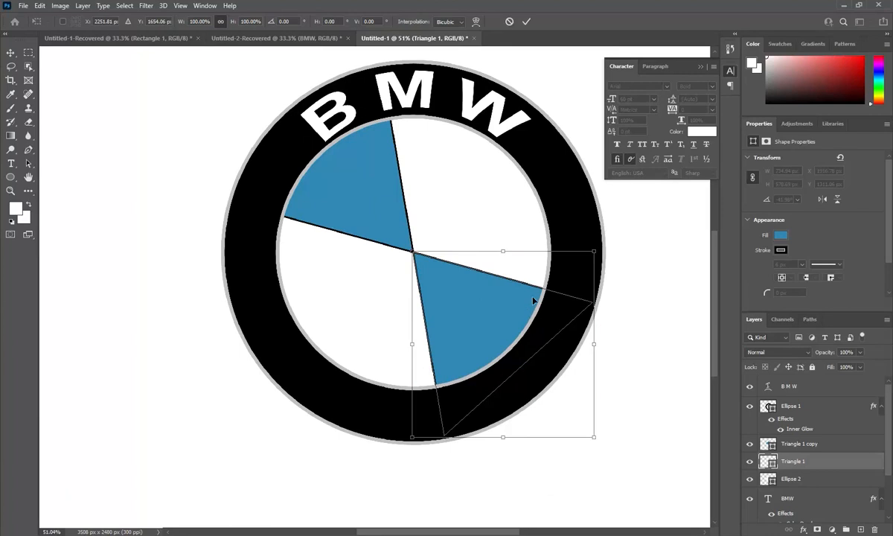
left_click_drag(409, 345, 401, 344)
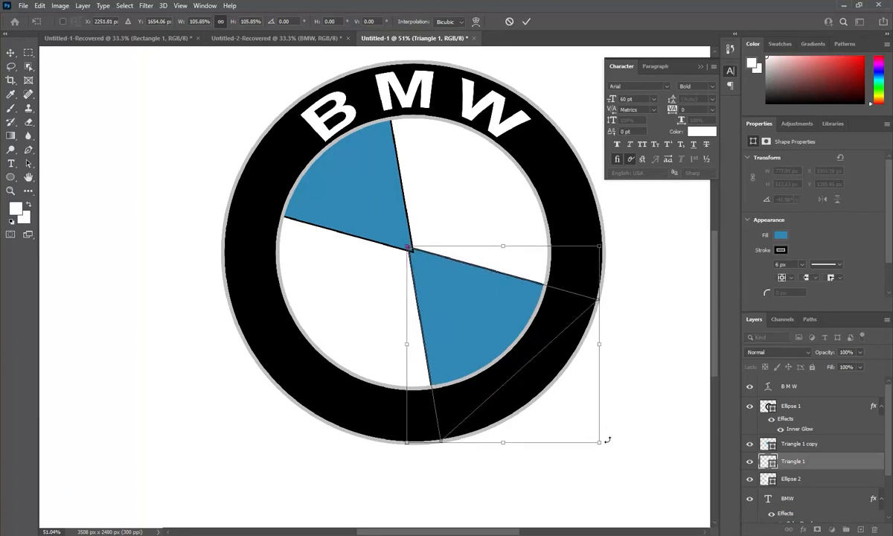
left_click_drag(600, 442, 573, 401)
key("Return")
left_click_drag(453, 300, 459, 306)
Adjust the upper-left blue triangle's size so its tip meets the opposite triangle at the roundel's centre.
left_click(358, 187)
key("ctrl+t")
left_click_drag(415, 160, 415, 160)
left_click_drag(309, 179, 307, 175)
key("Return")
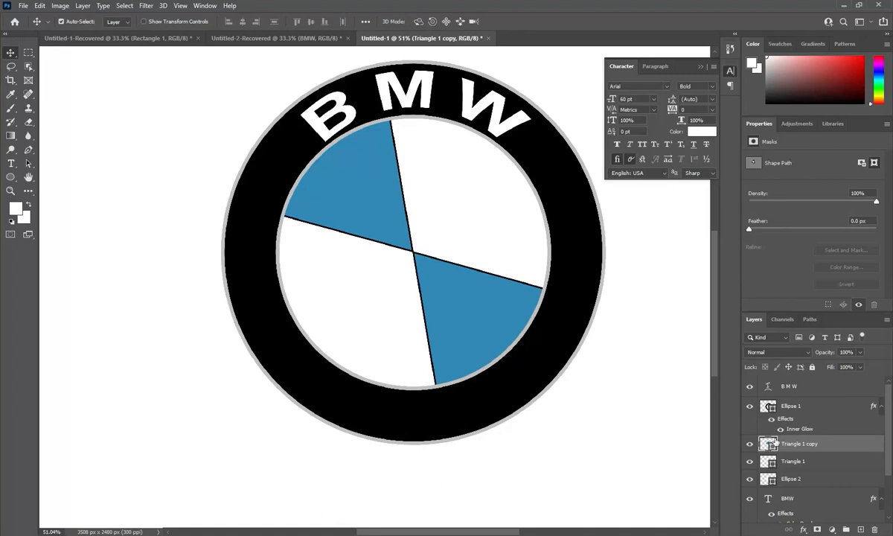
Add a Multiply drop shadow to the black ring layer and increase its spread and distance.
right_click(783, 406)
left_click(670, 94)
left_click(513, 281)
left_click_drag(570, 82, 687, 108)
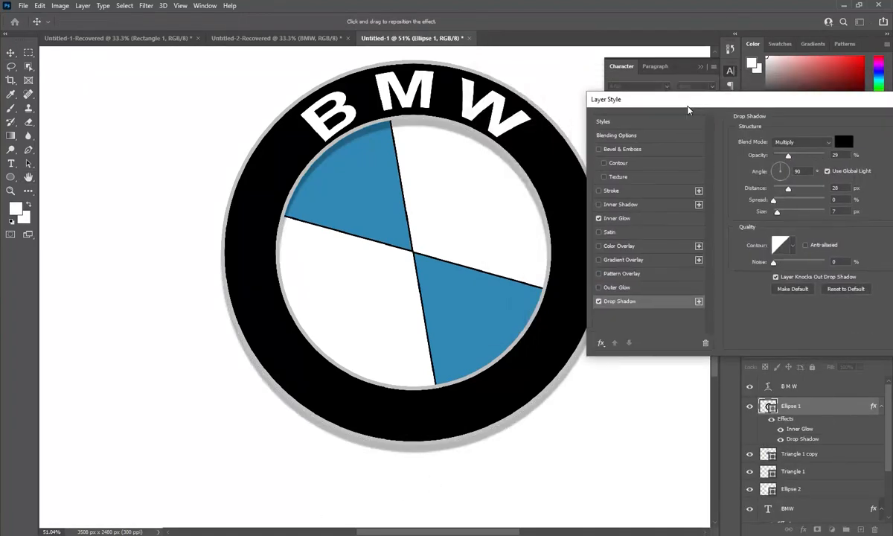
left_click_drag(774, 199, 792, 191)
Try an inner shadow on the black ring in place of its drop shadow.
left_click(598, 300)
left_click(598, 204)
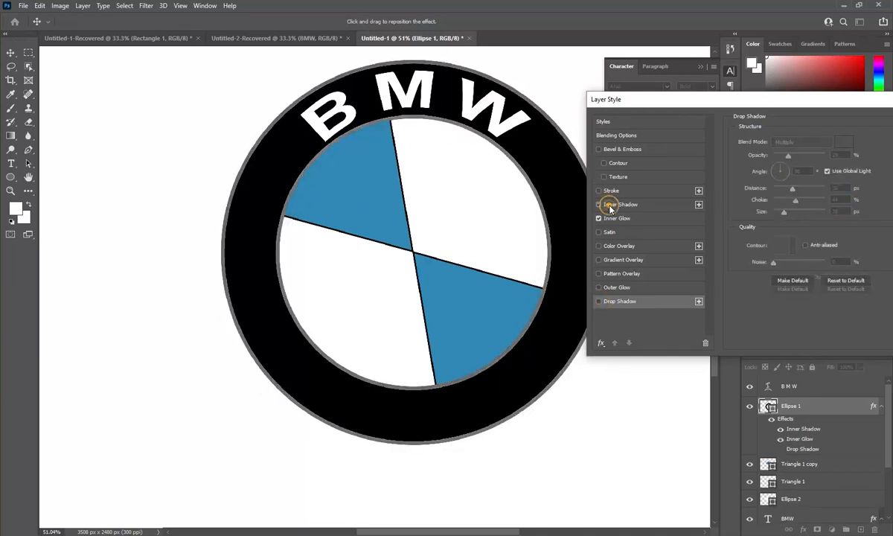
left_click(612, 204)
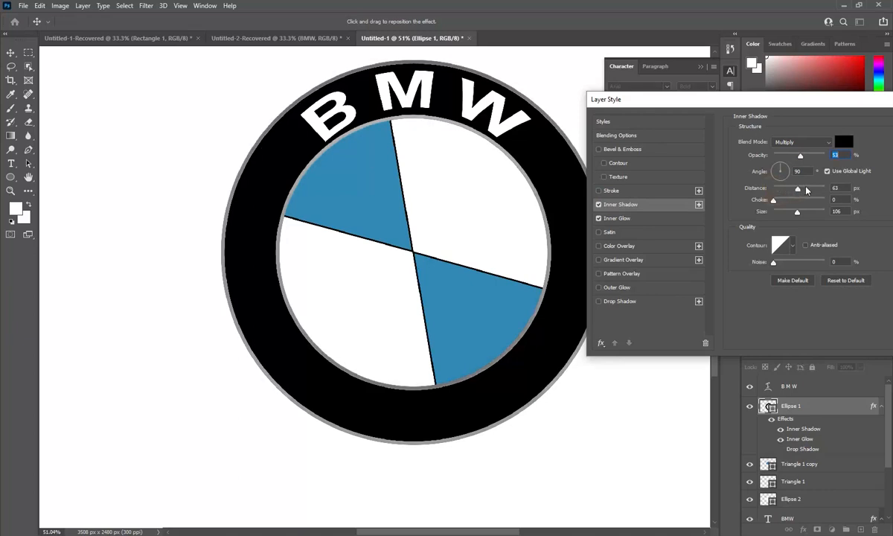
left_click(598, 204)
Enable the black ring's drop shadow and fine-tune its distance, size and opacity.
left_click(620, 301)
left_click_drag(794, 190, 786, 211)
left_click_drag(788, 155, 787, 157)
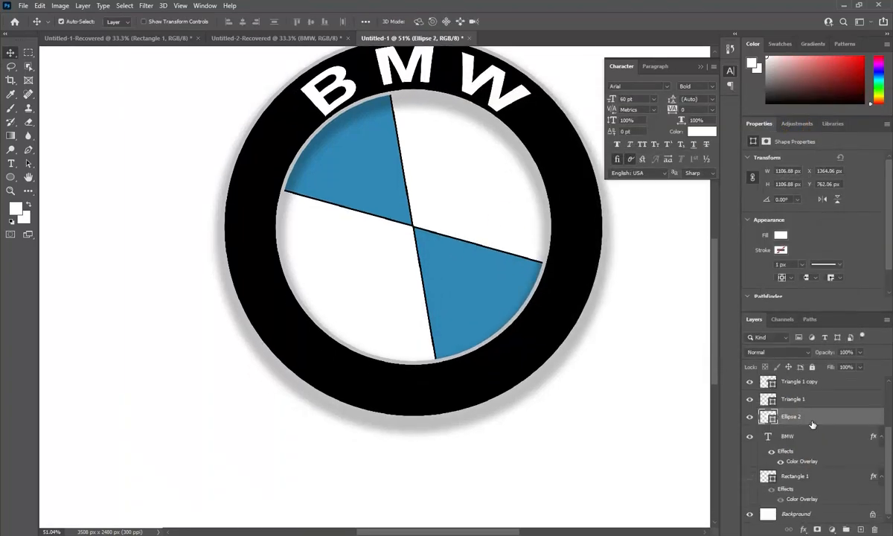
Add an inner shadow to the white circle layer Ellipse 2.
double_click(813, 416)
left_click_drag(641, 111, 763, 166)
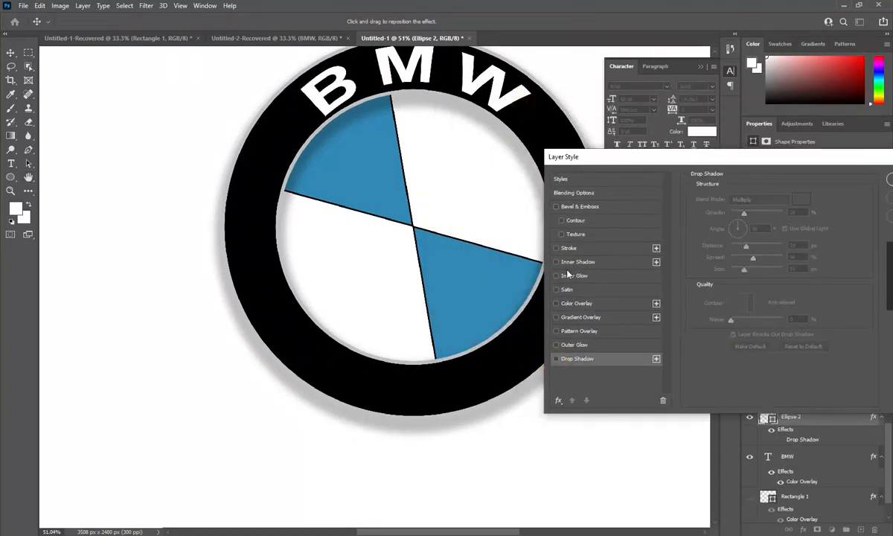
left_click(570, 262)
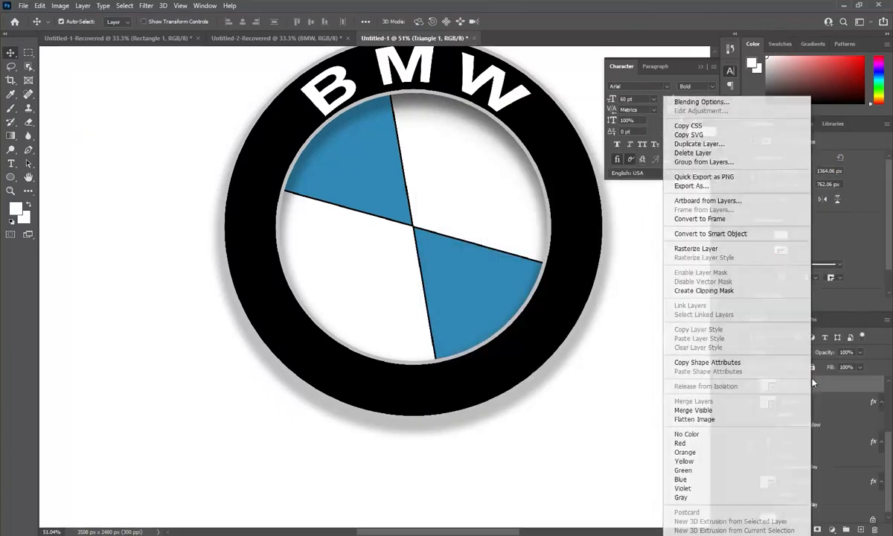
Add an outer glow with a black-to-transparent gradient to the lower-right blue triangle.
double_click(792, 379)
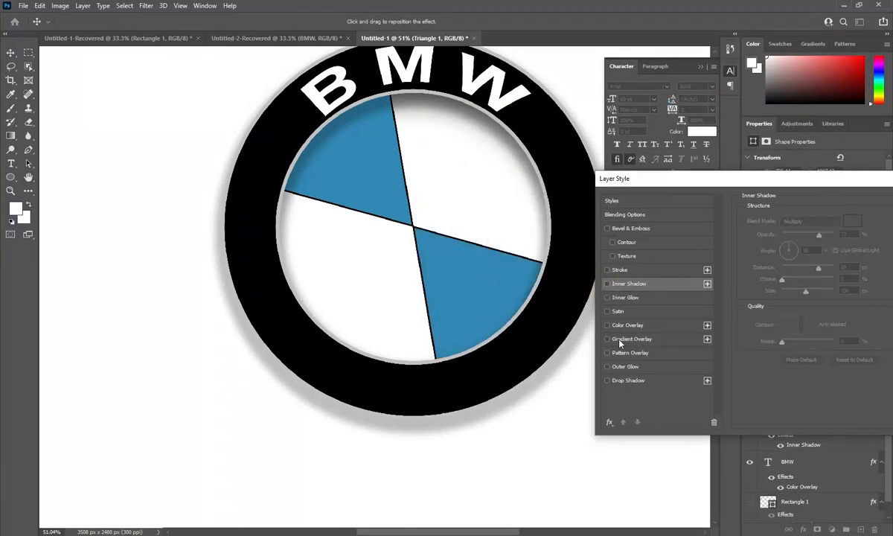
left_click(612, 367)
left_click(767, 256)
left_click(666, 349)
left_click(823, 113)
left_click(818, 134)
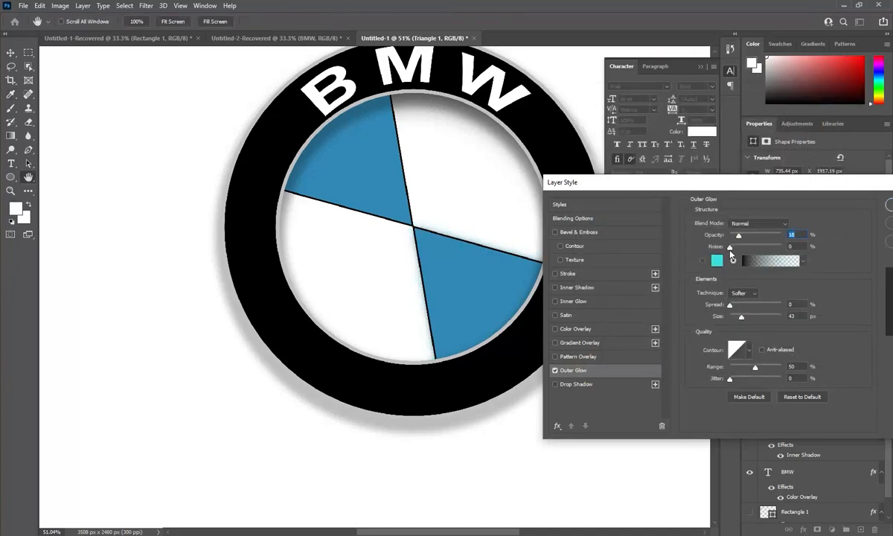
Set the lower-right triangle's outer glow to 9% opacity, 34% spread and 24 px size, and apply the style.
left_click_drag(744, 305, 738, 317)
left_click_drag(741, 235, 710, 241)
left_click_drag(744, 182, 618, 182)
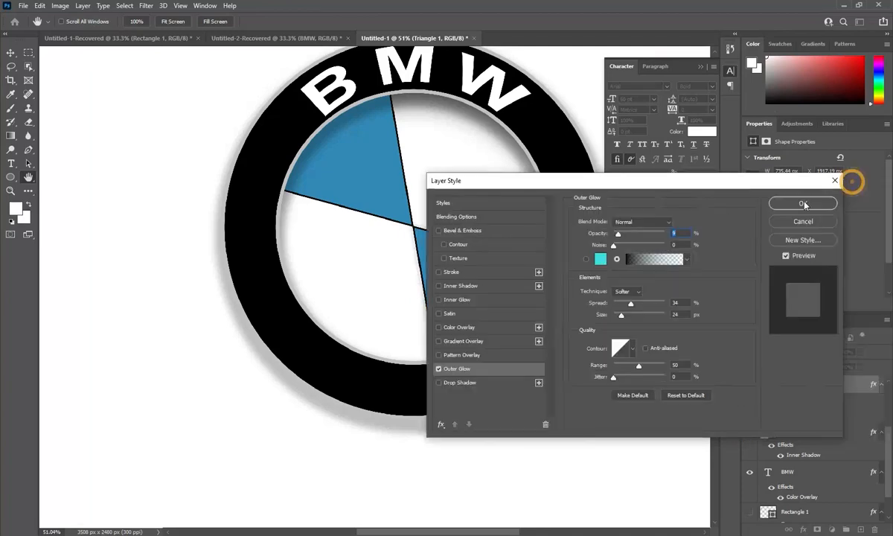
left_click(805, 201)
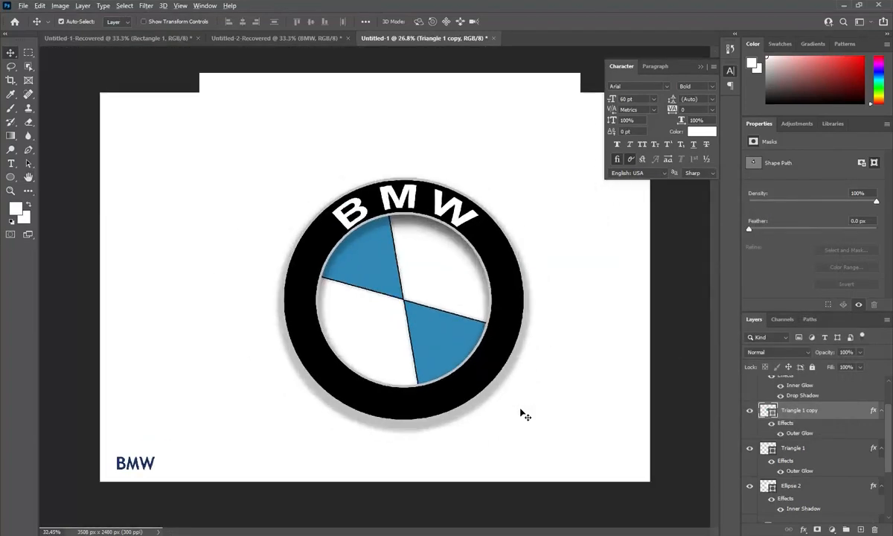
scroll(590, 373, "up", 3)
left_click(588, 372)
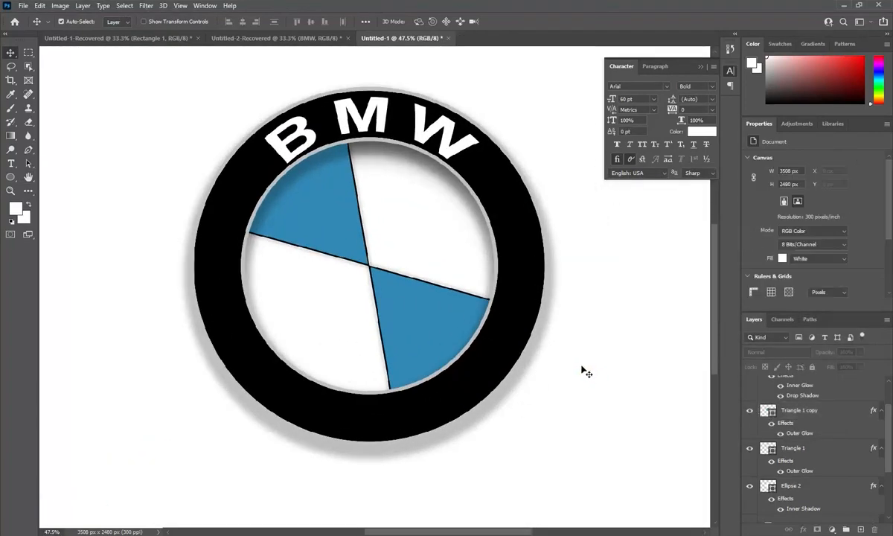